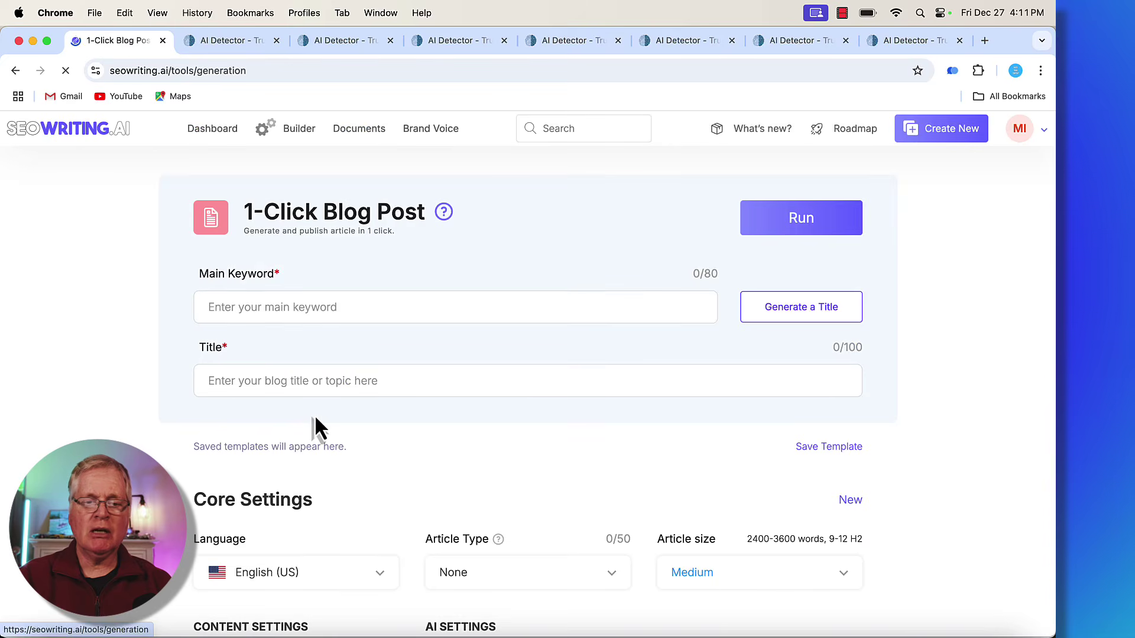
Scroll the 1-Click Blog Post page to its Core Settings and AI Settings (English (US), Medium, Friendly).
scroll(702, 379, "down", 1)
scroll(703, 381, "down", 10)
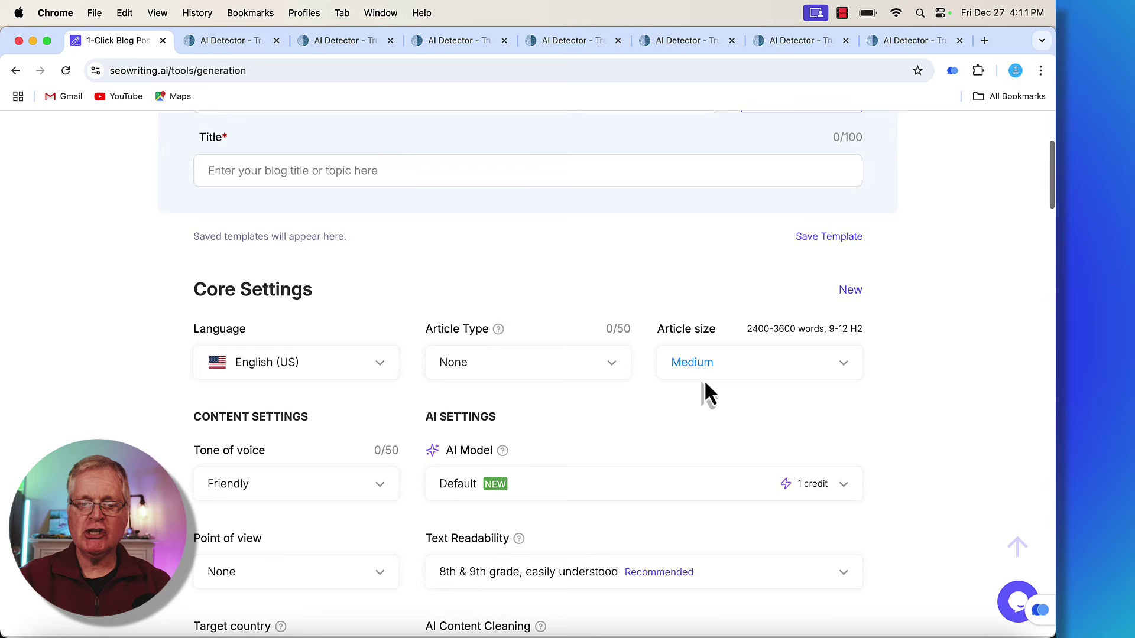
scroll(709, 388, "down", 1)
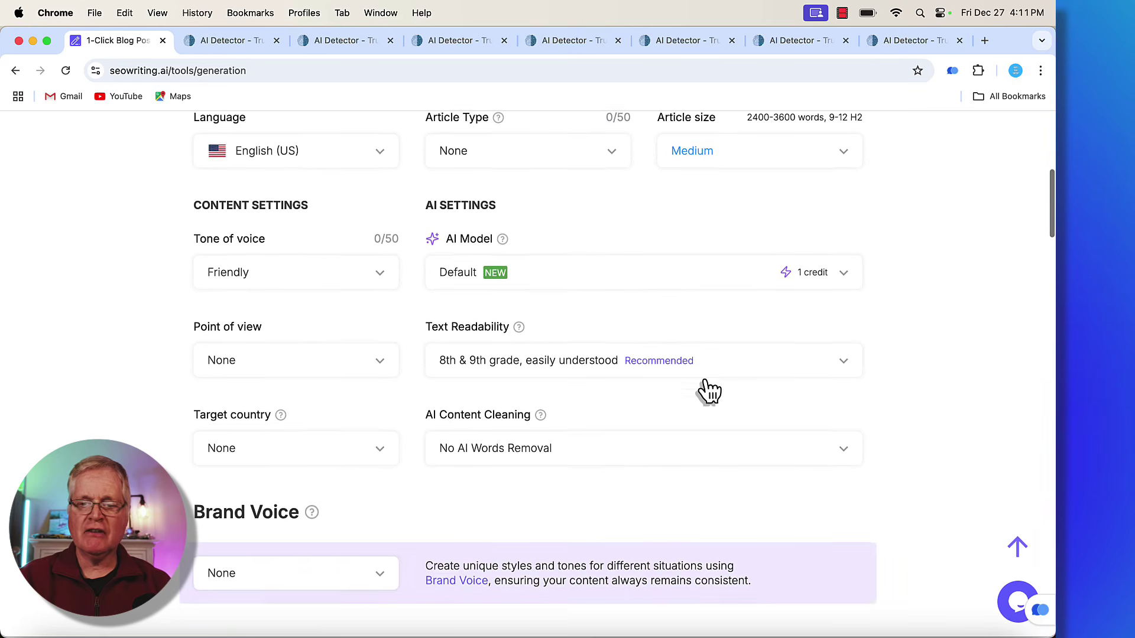
Browse the AI Model list, from 1-credit Claude 3.5 Haiku and GPT-4o at 4 credits to 15-credit GPT-o1.
left_click(844, 273)
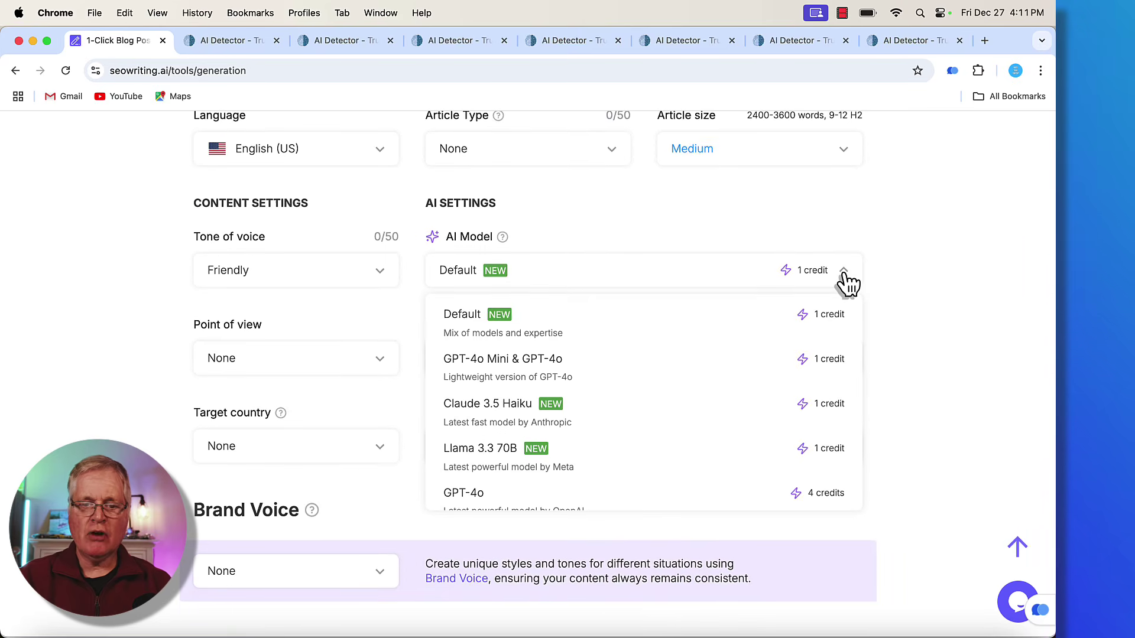
scroll(946, 322, "down", 1)
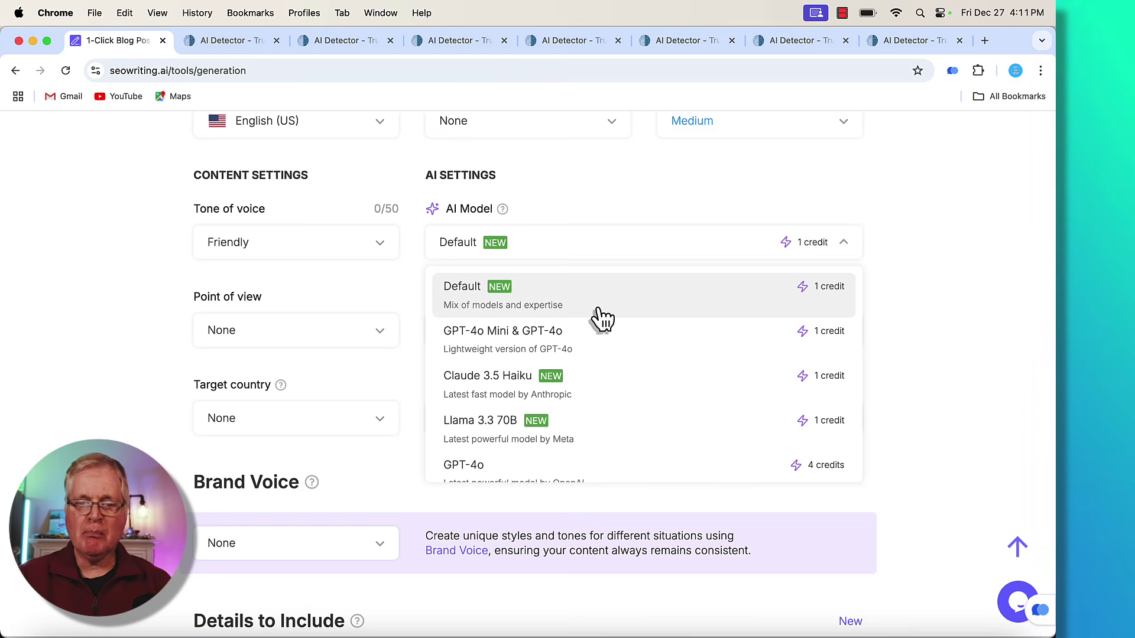
scroll(646, 388, "down", 2)
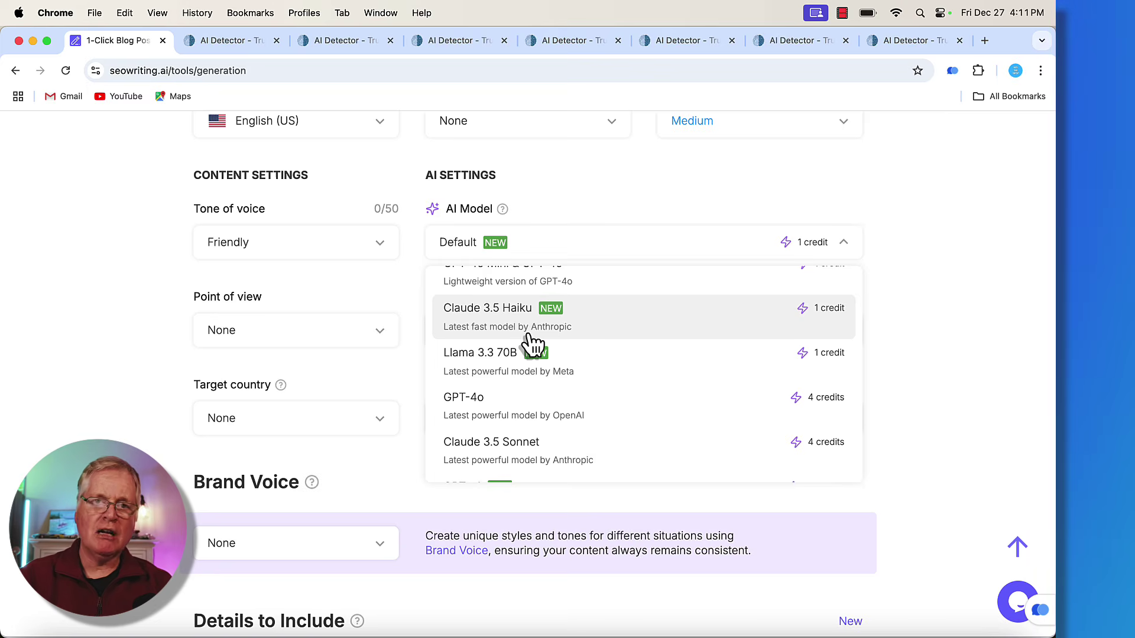
scroll(650, 364, "down", 1)
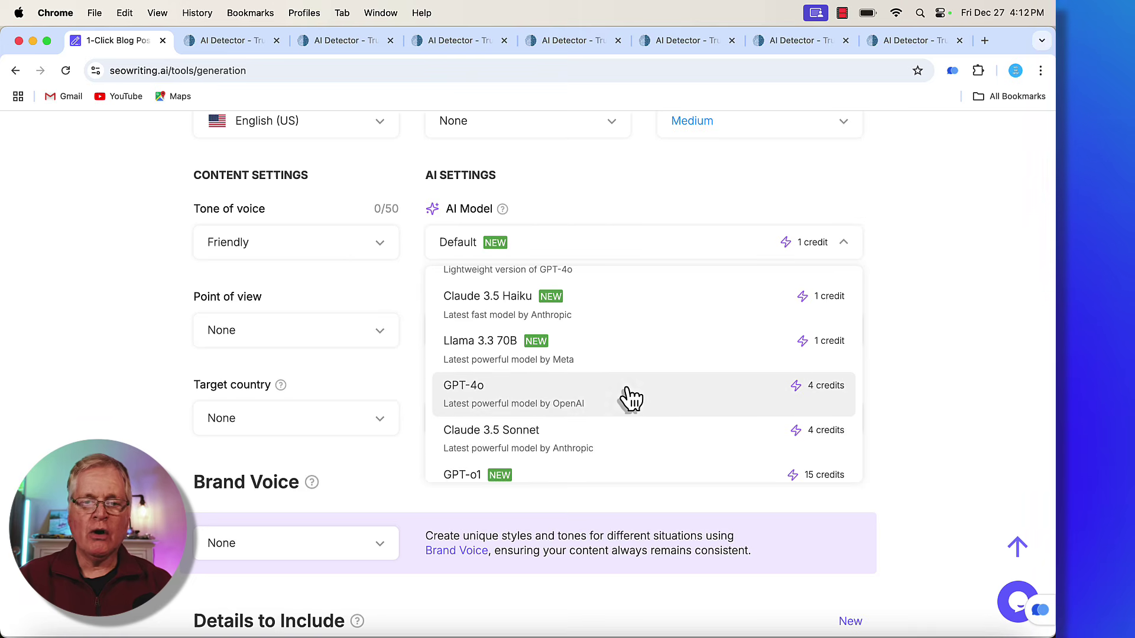
Open the First Overnight Hike article from the Builder list of generated articles.
scroll(626, 398, "up", 5)
left_click(311, 141)
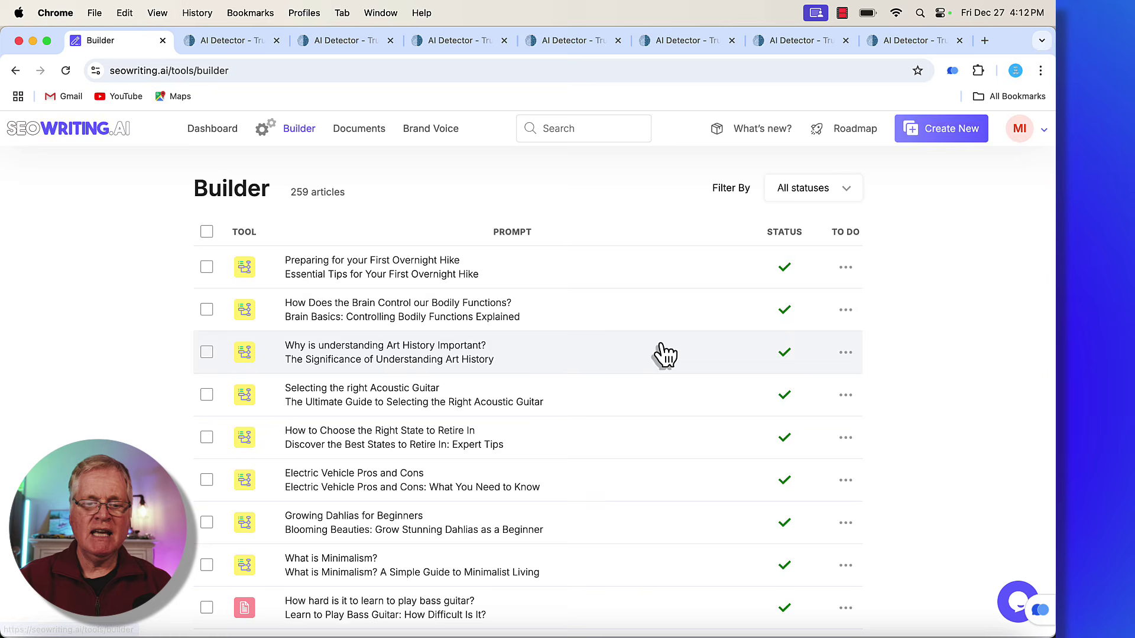
scroll(663, 354, "down", 2)
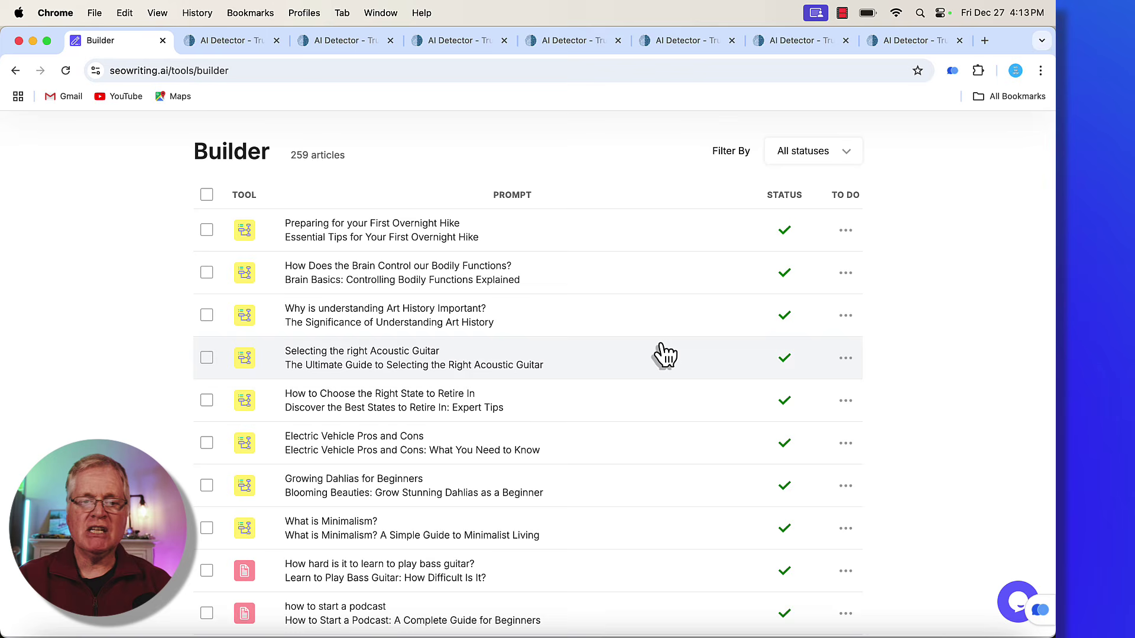
left_click(433, 237)
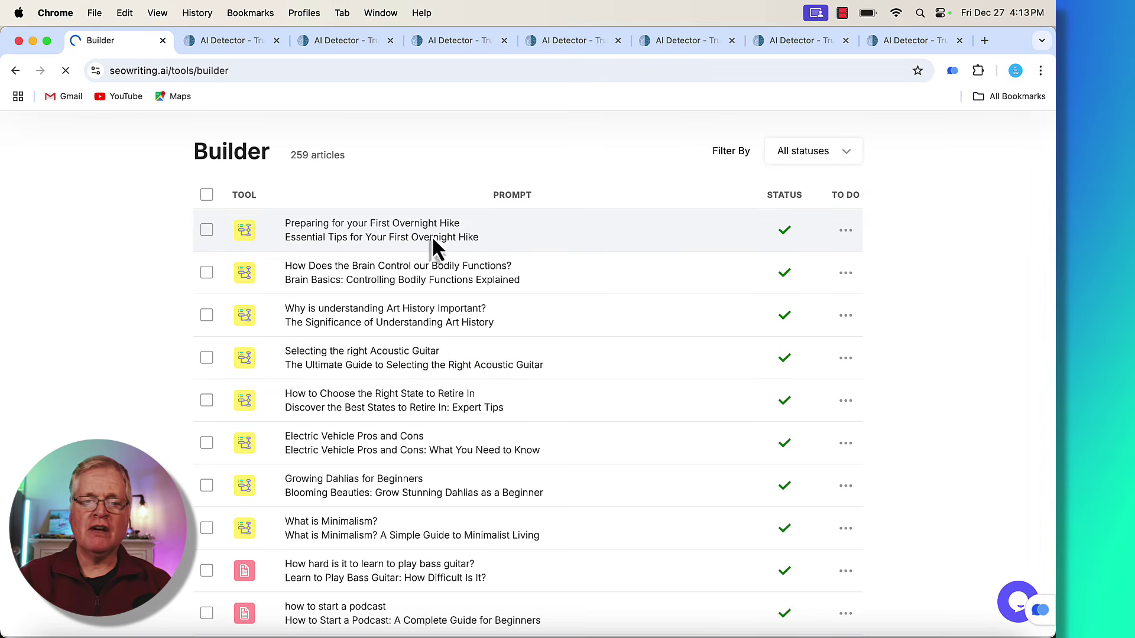
Copy the 2257-word hike article text and bring up the ZeroGPT AI Detector tab.
scroll(686, 331, "down", 3)
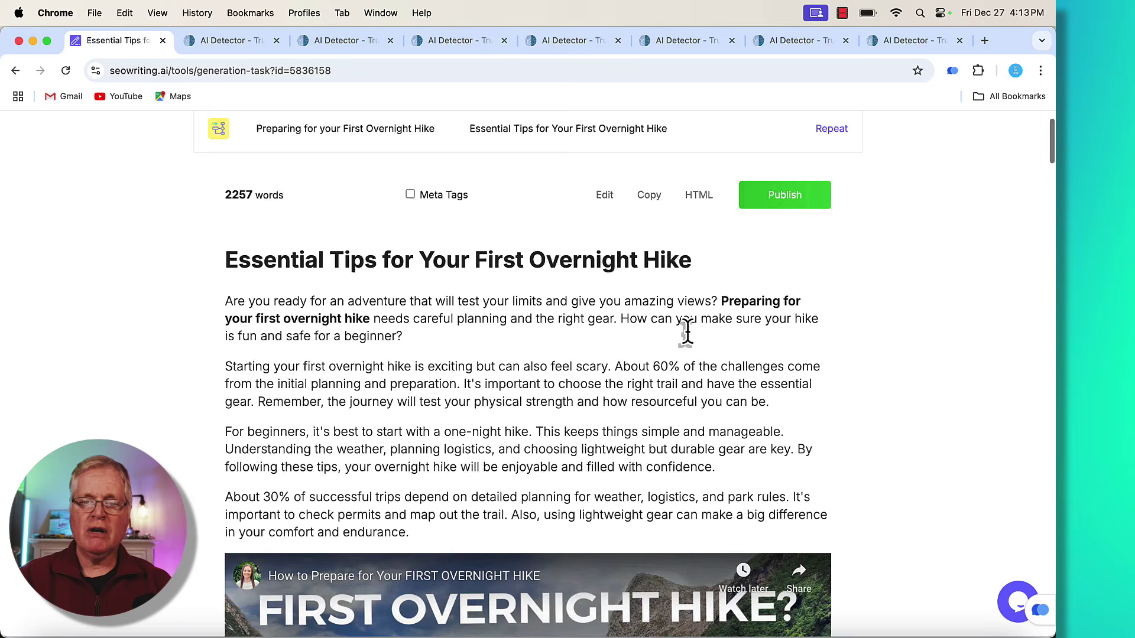
scroll(633, 349, "down", 20)
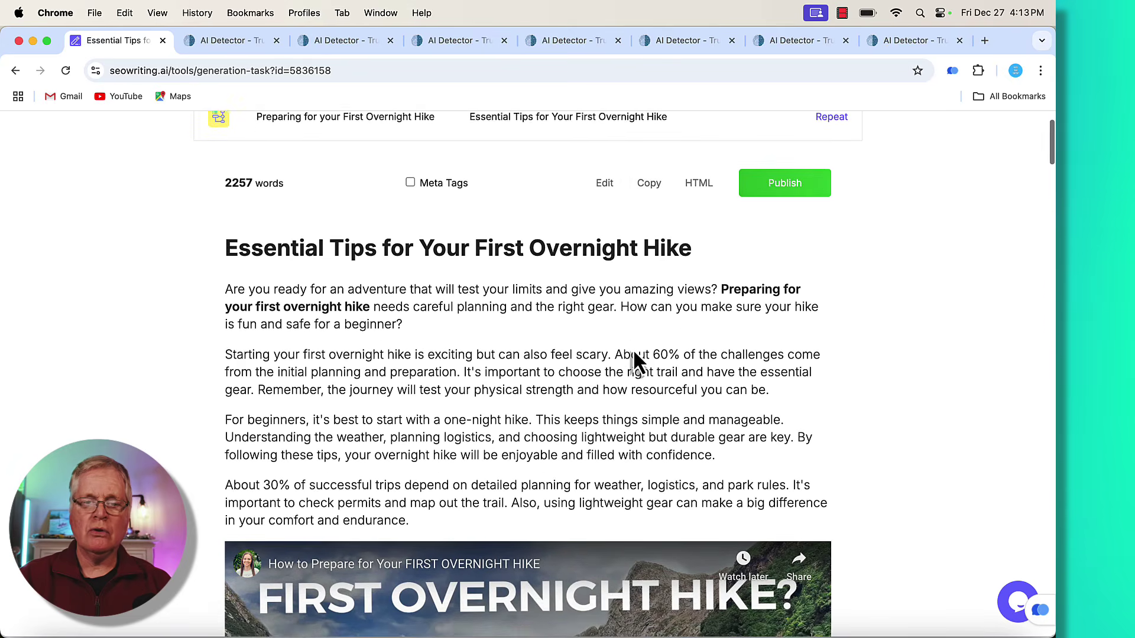
scroll(634, 349, "down", 15)
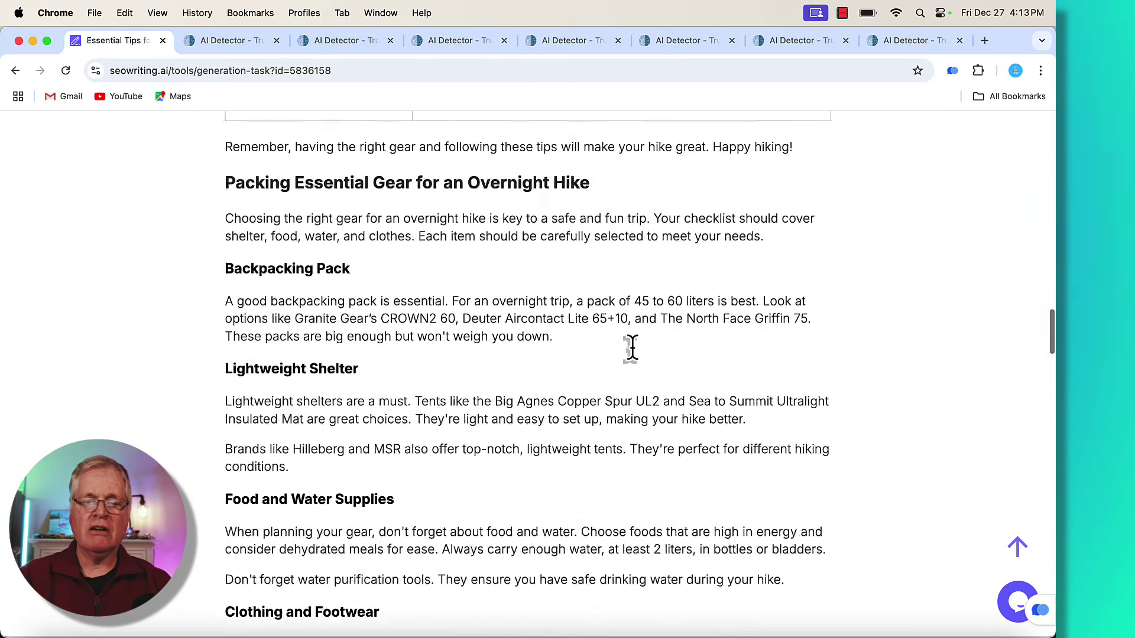
left_click(649, 265)
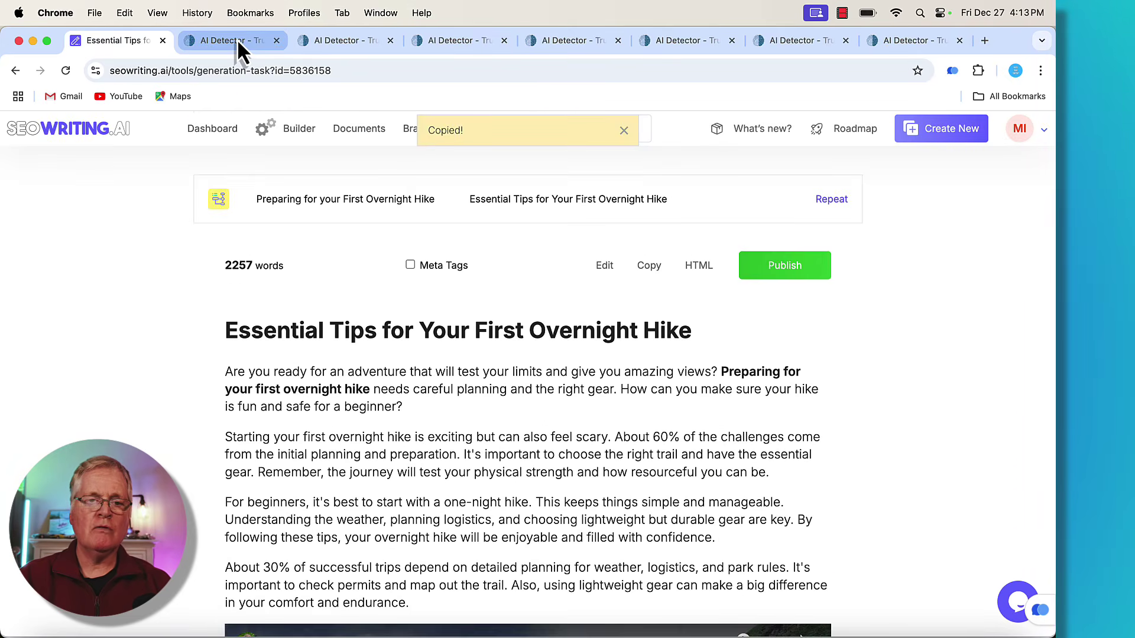
left_click(238, 42)
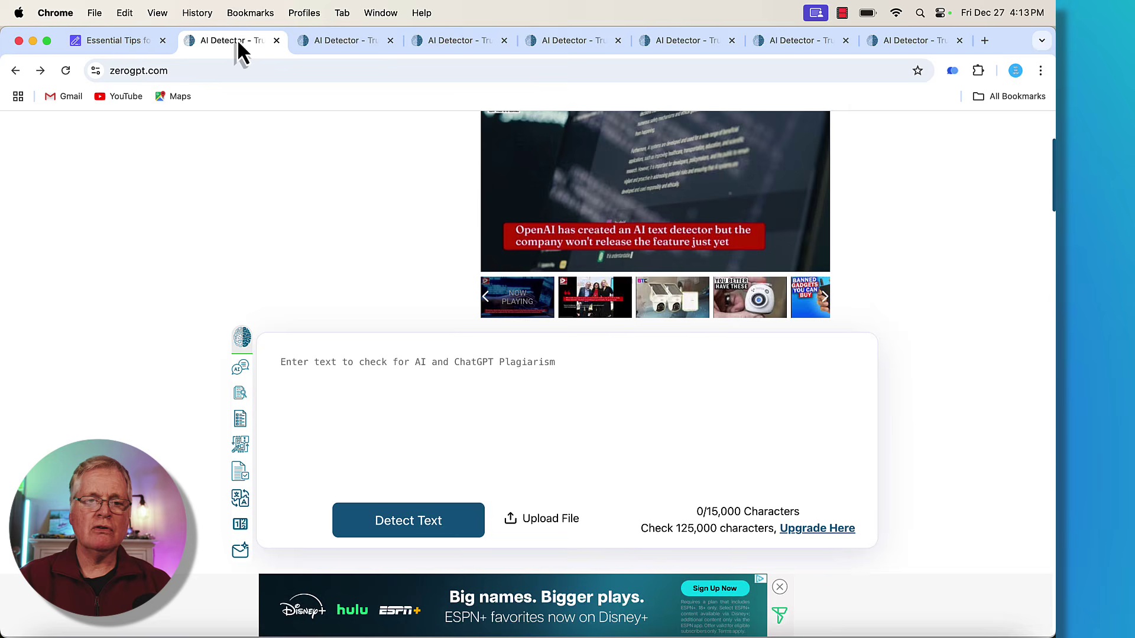
Paste the 13,549-character hike article into ZeroGPT and review its 44.68% AI GPT result.
left_click(282, 361)
key("super+v")
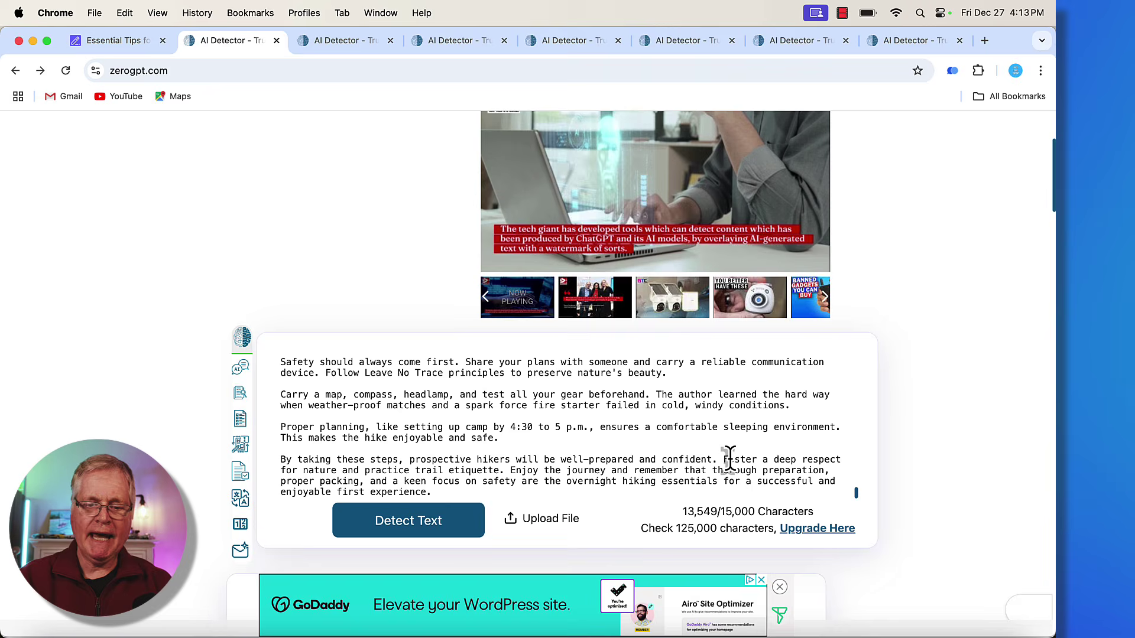
scroll(632, 463, "down", 5)
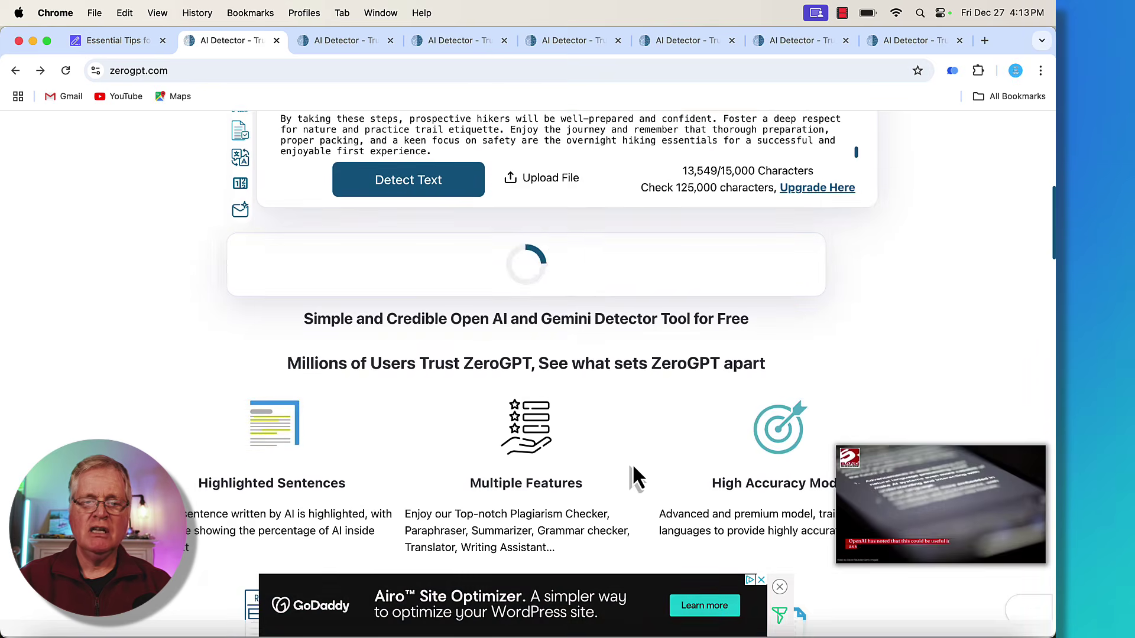
scroll(736, 402, "down", 3)
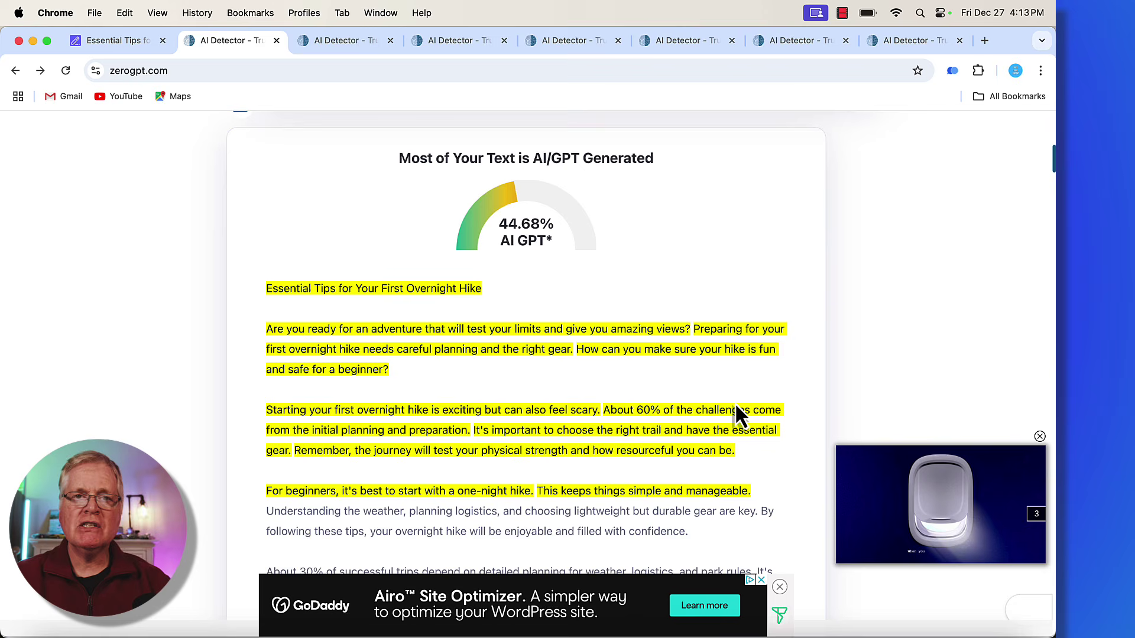
scroll(735, 403, "up", 2)
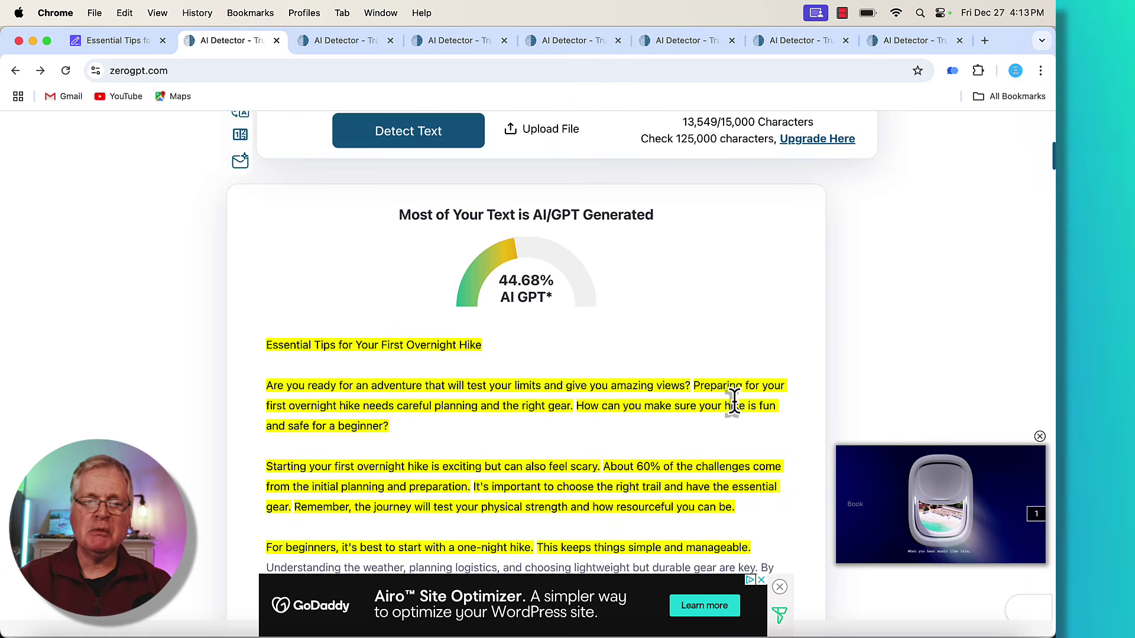
scroll(733, 402, "up", 8)
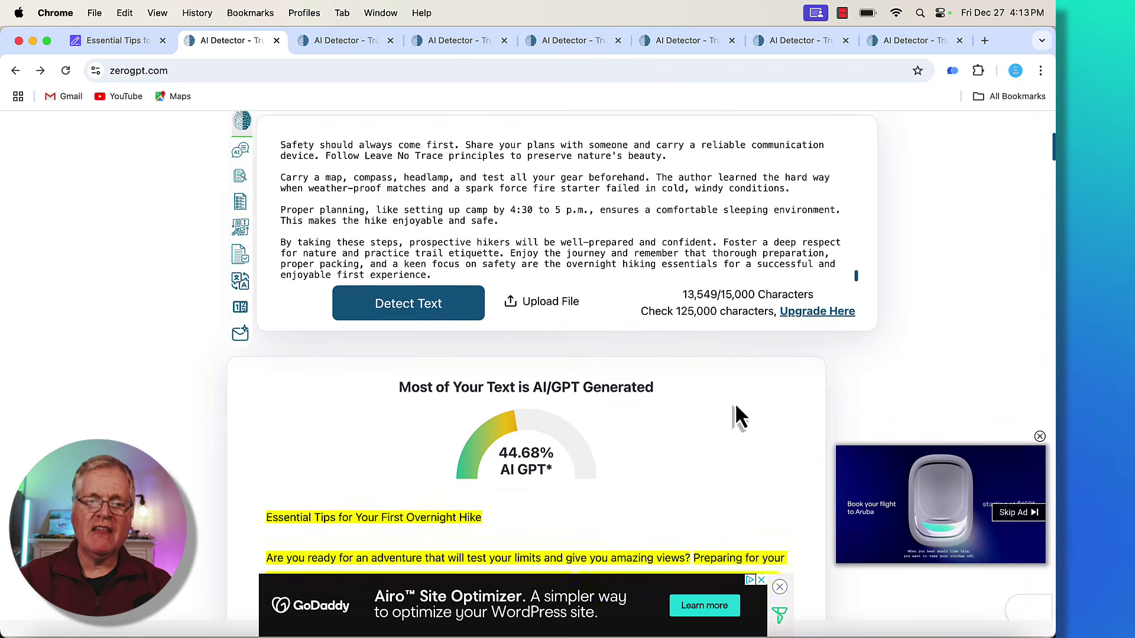
scroll(735, 406, "up", 6)
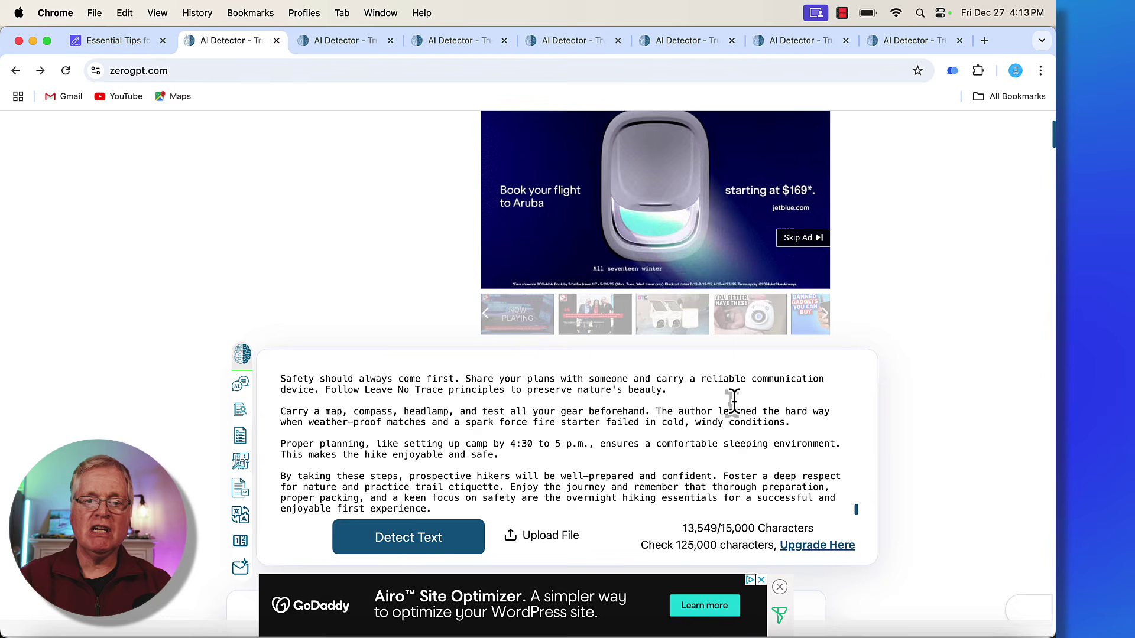
scroll(734, 402, "up", 5)
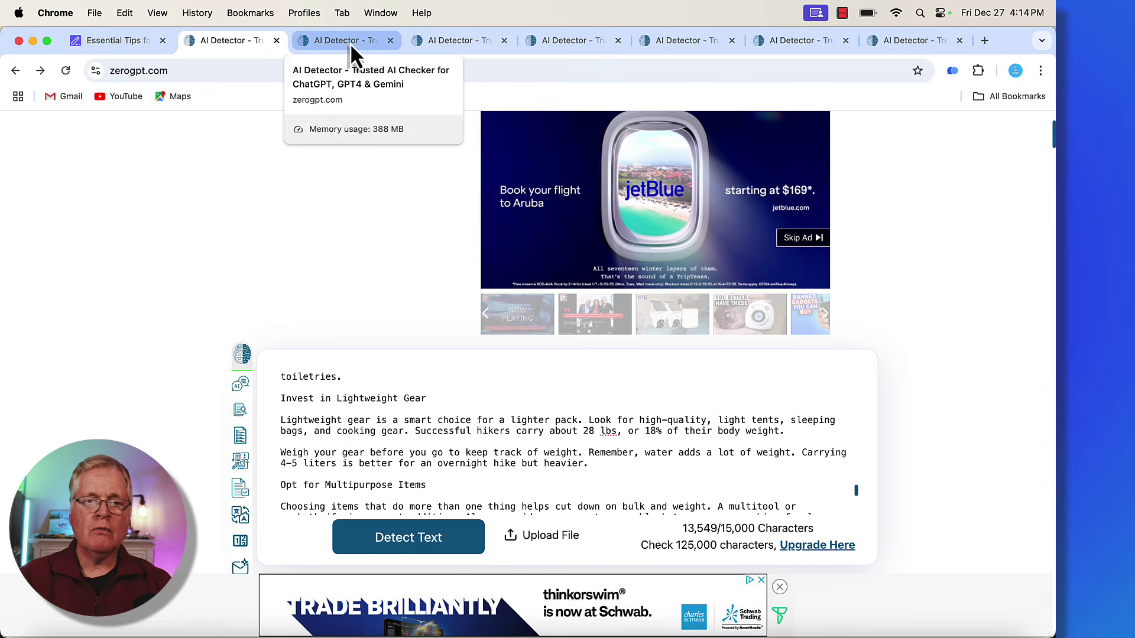
Open the Brain Basics: Controlling Bodily Functions Explained article from the Builder list.
left_click(142, 42)
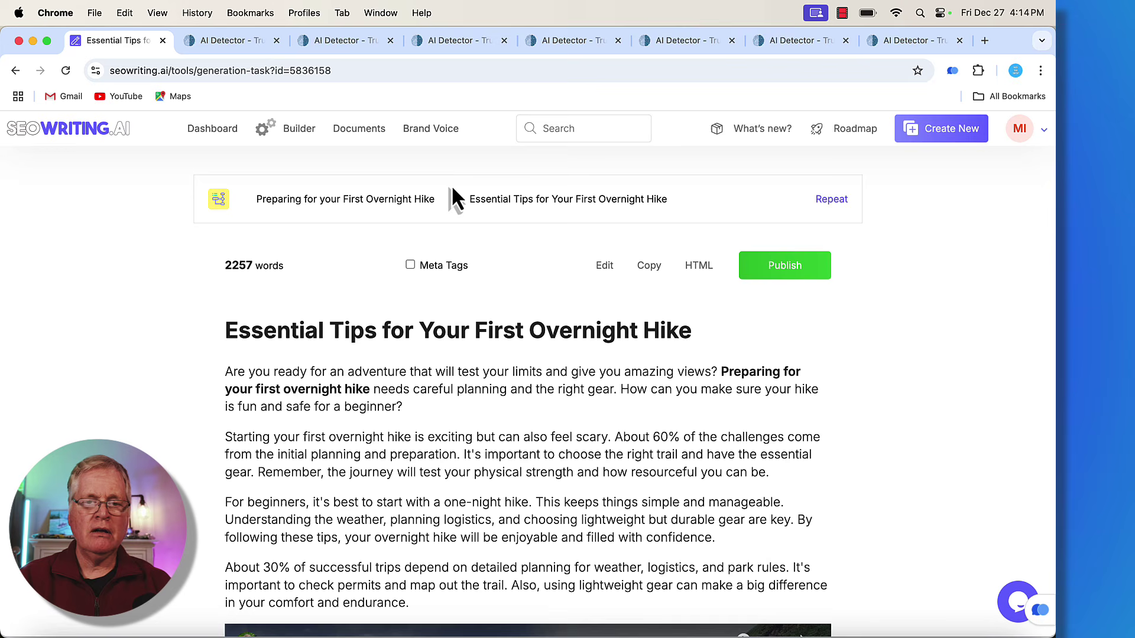
left_click(307, 136)
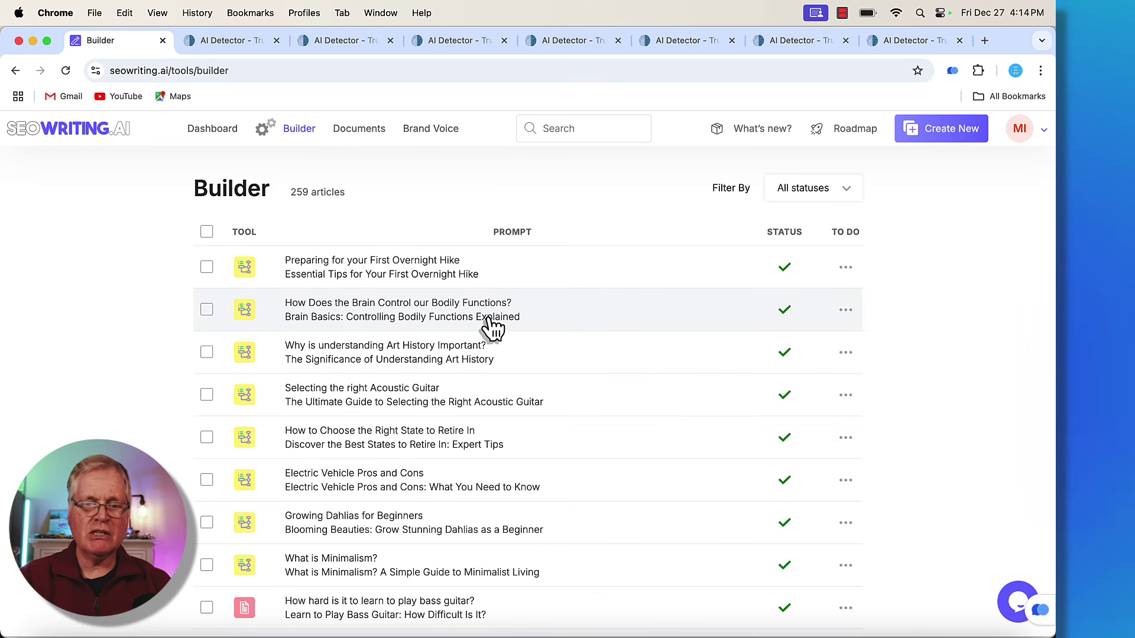
left_click(463, 320)
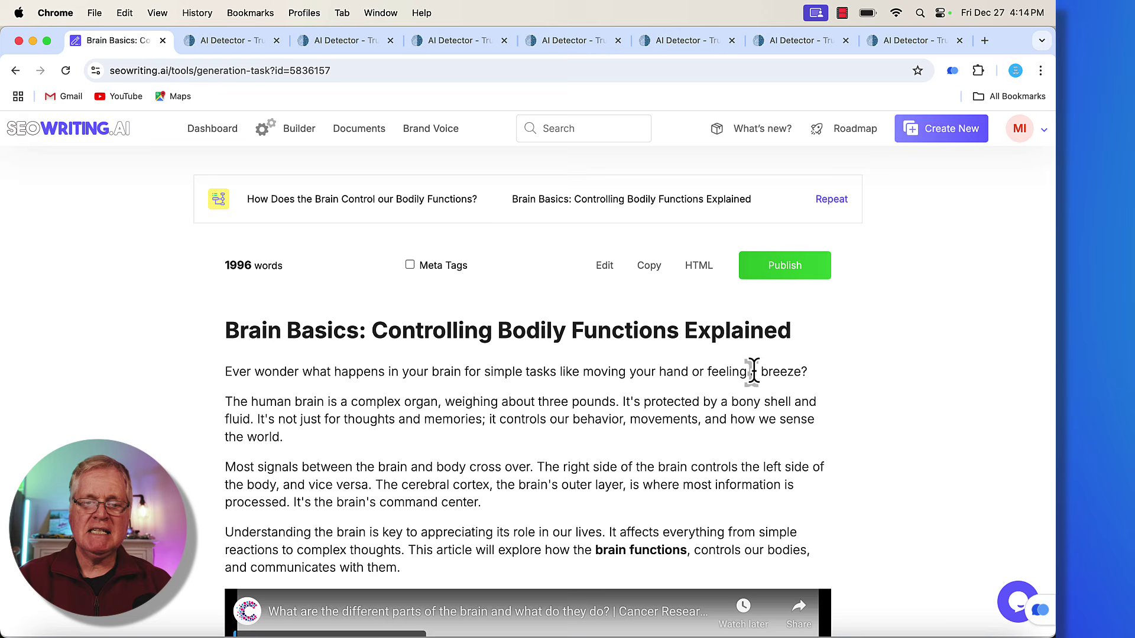
Scroll through the 1996-word Brain Basics article and copy its full text.
scroll(714, 406, "down", 20)
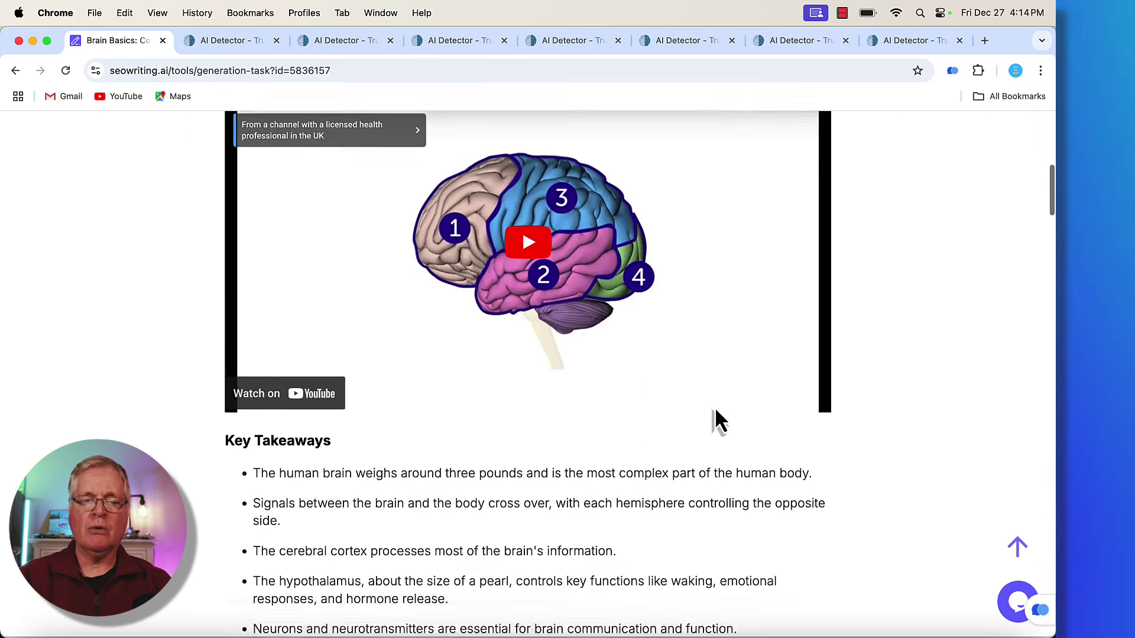
scroll(715, 412, "down", 20)
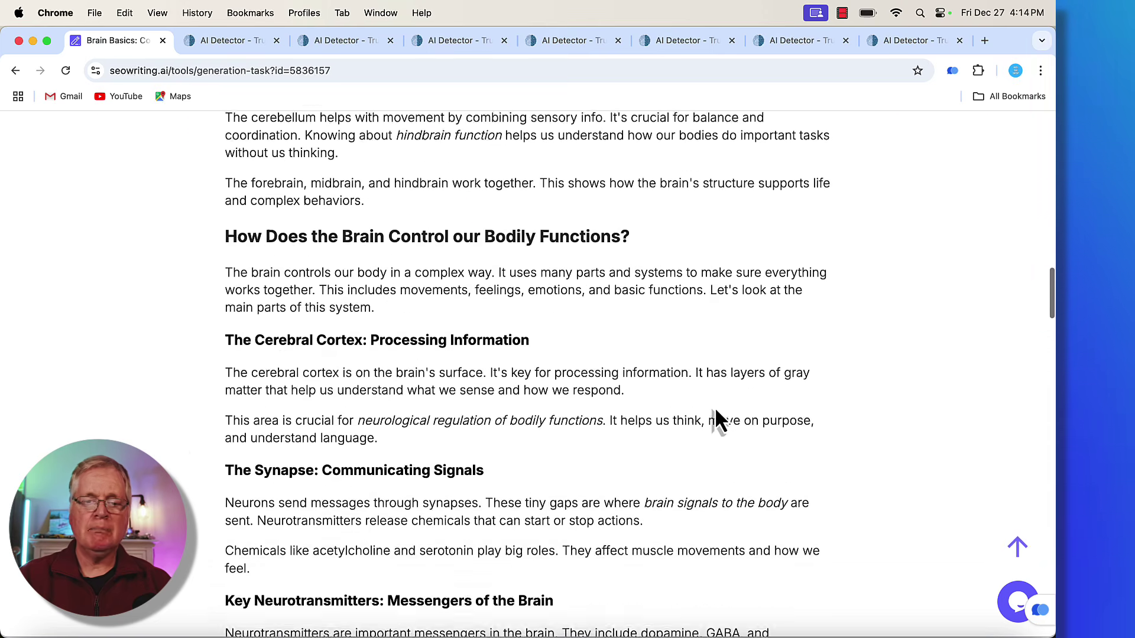
scroll(715, 407, "down", 20)
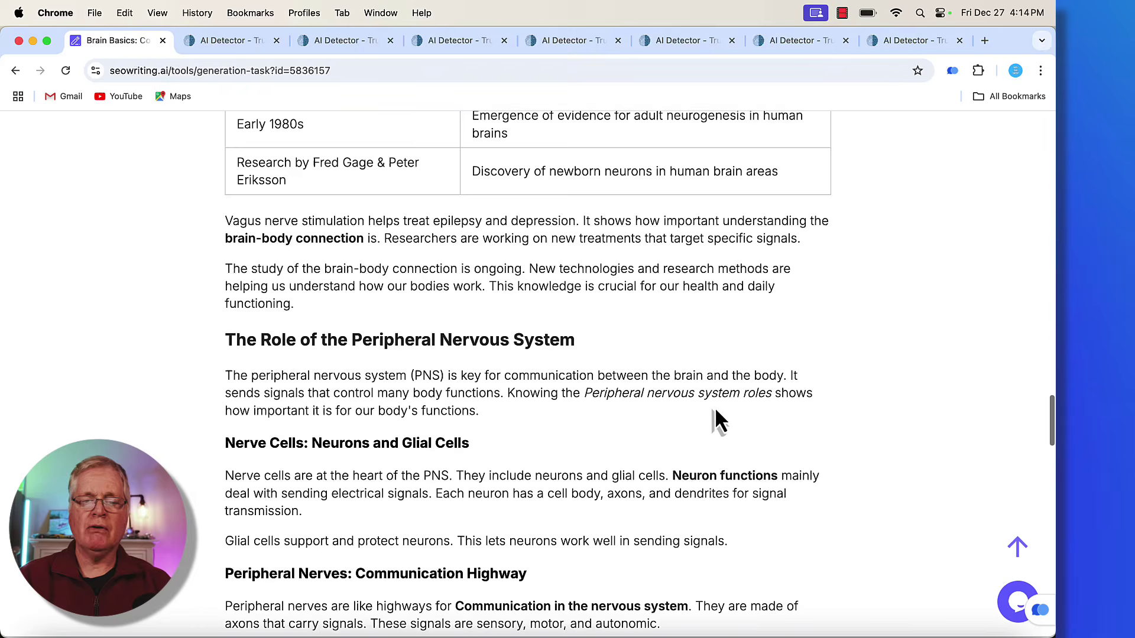
scroll(714, 406, "down", 5)
scroll(715, 406, "up", 20)
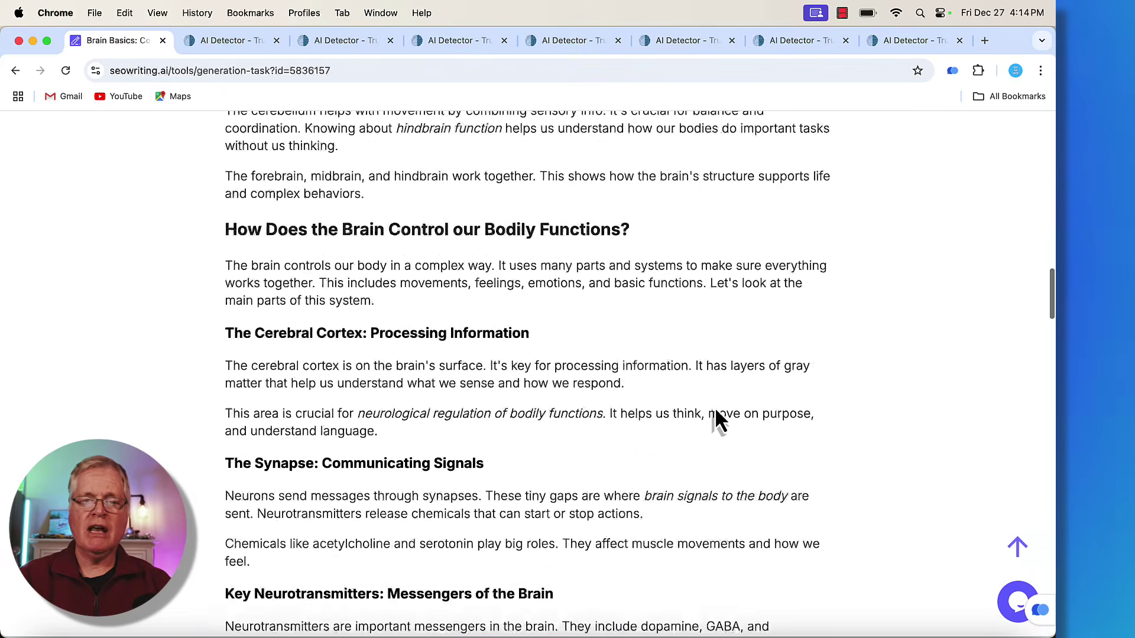
left_click(649, 273)
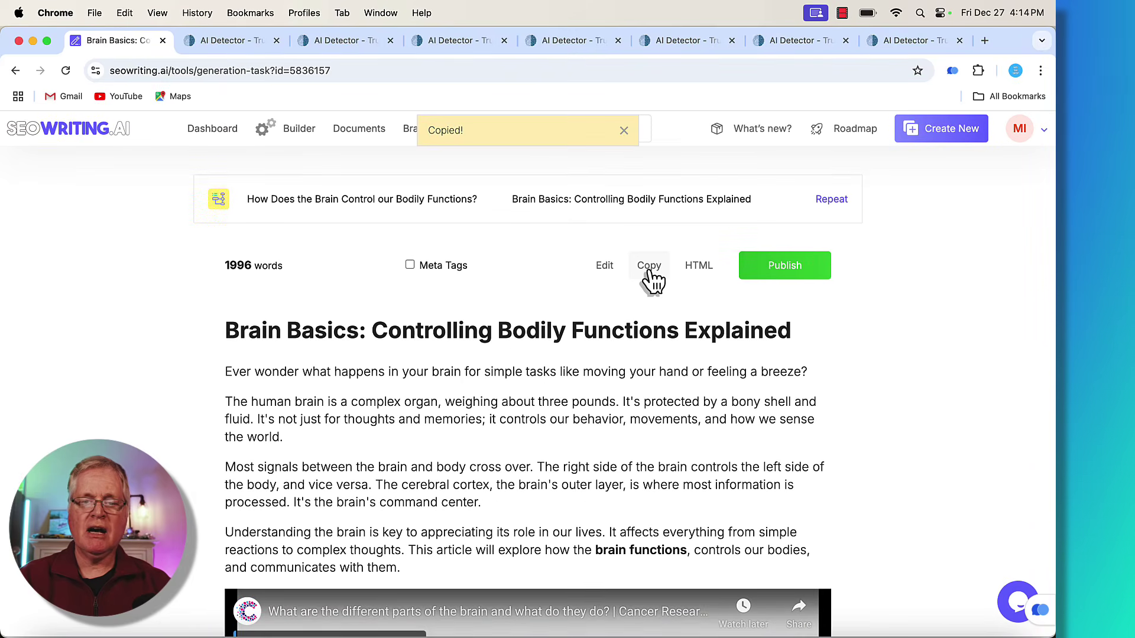
Paste the Brain Basics article into the third ZeroGPT tab and detect it: 43.07% AI GPT.
left_click(356, 39)
left_click(329, 390)
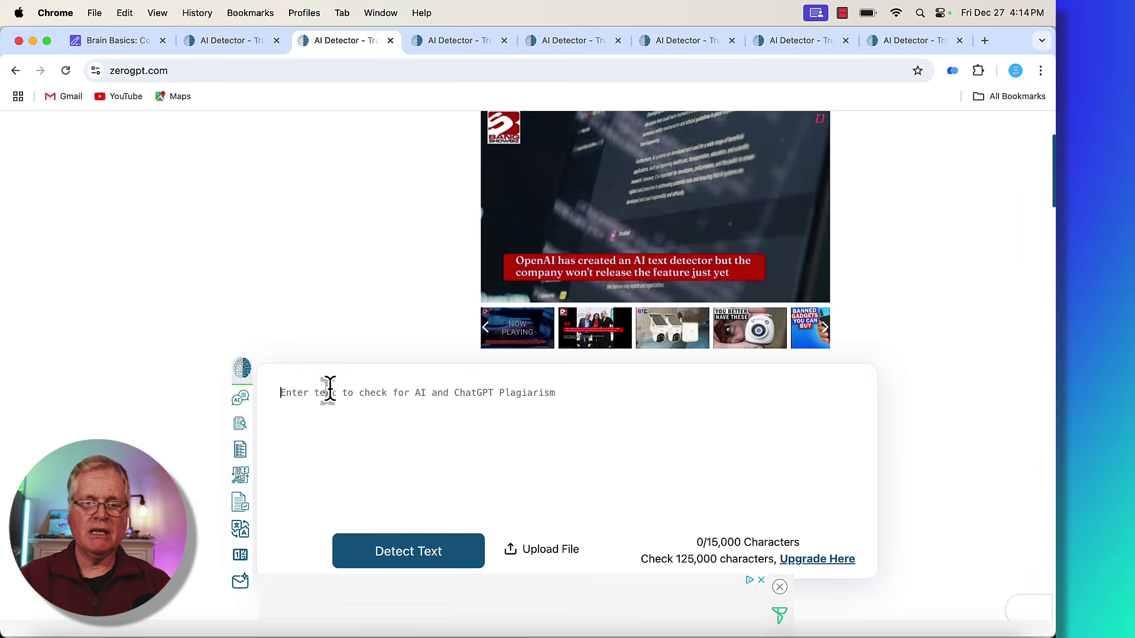
key("super+v")
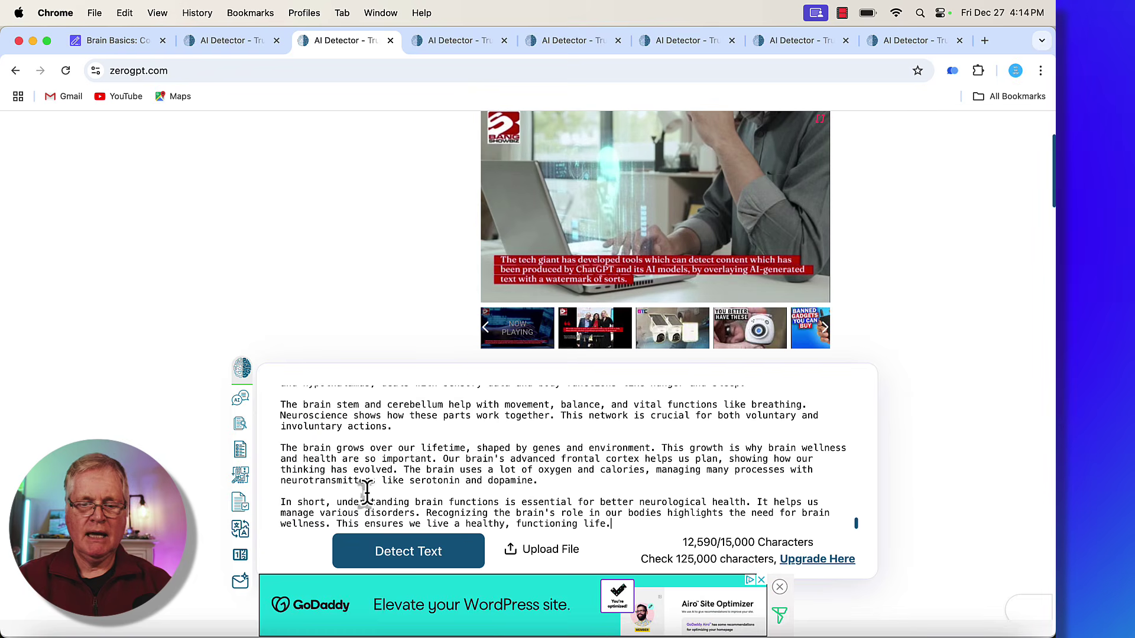
left_click(414, 556)
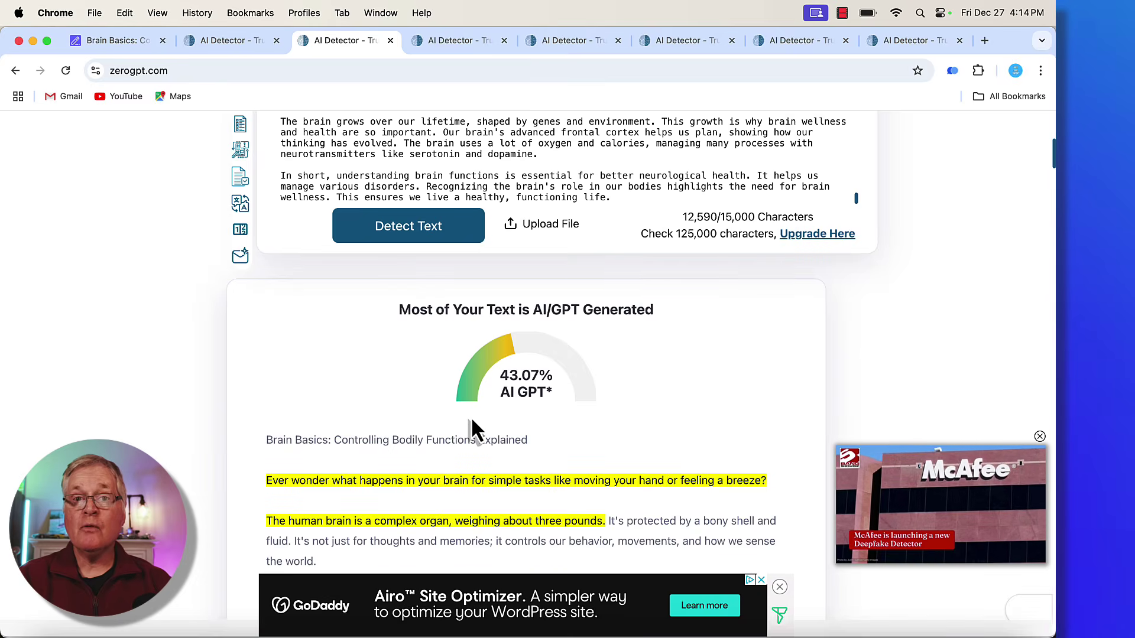
scroll(357, 241, "down", 1)
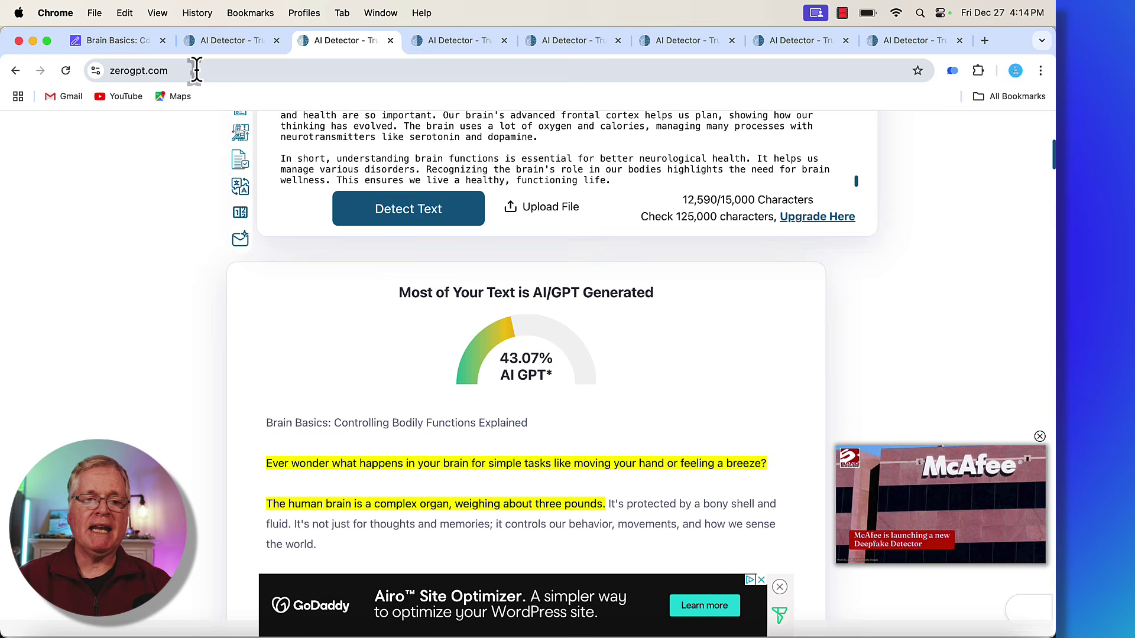
Open the 1396-word 'The Significance of Understanding Art History' article from Builder and copy it.
left_click(115, 44)
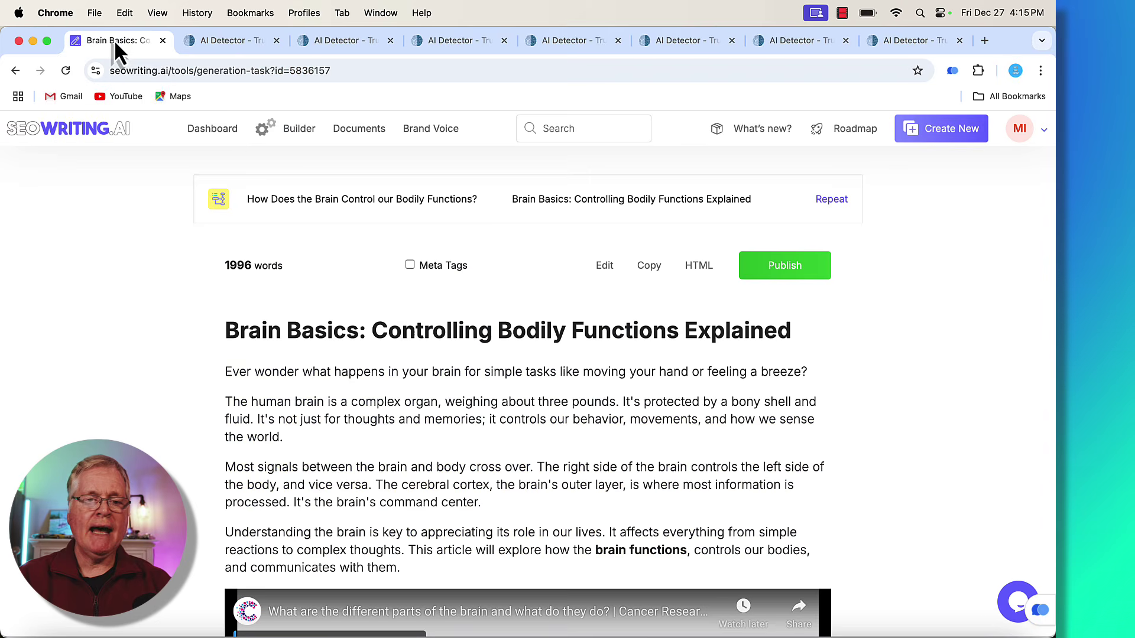
left_click(299, 133)
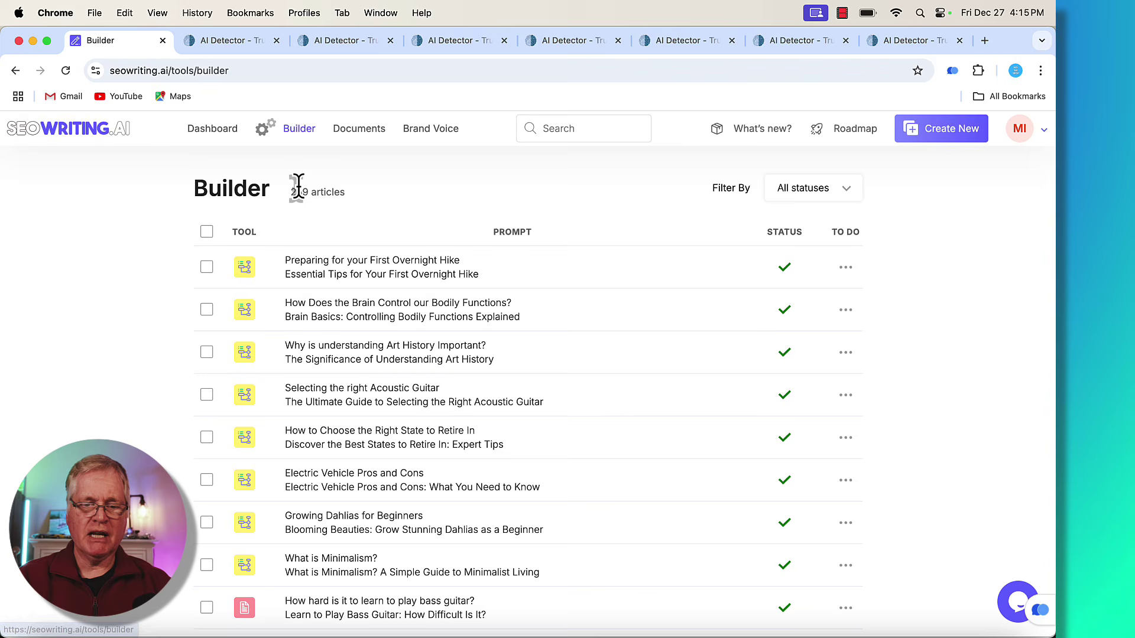
left_click(436, 375)
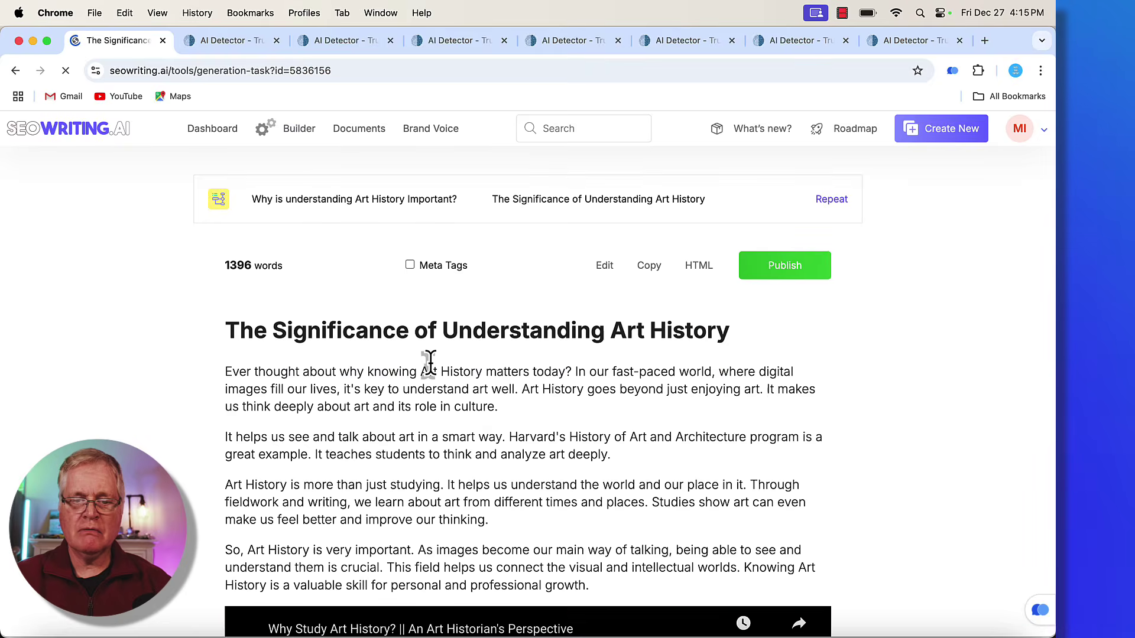
scroll(686, 413, "down", 7)
scroll(687, 412, "down", 14)
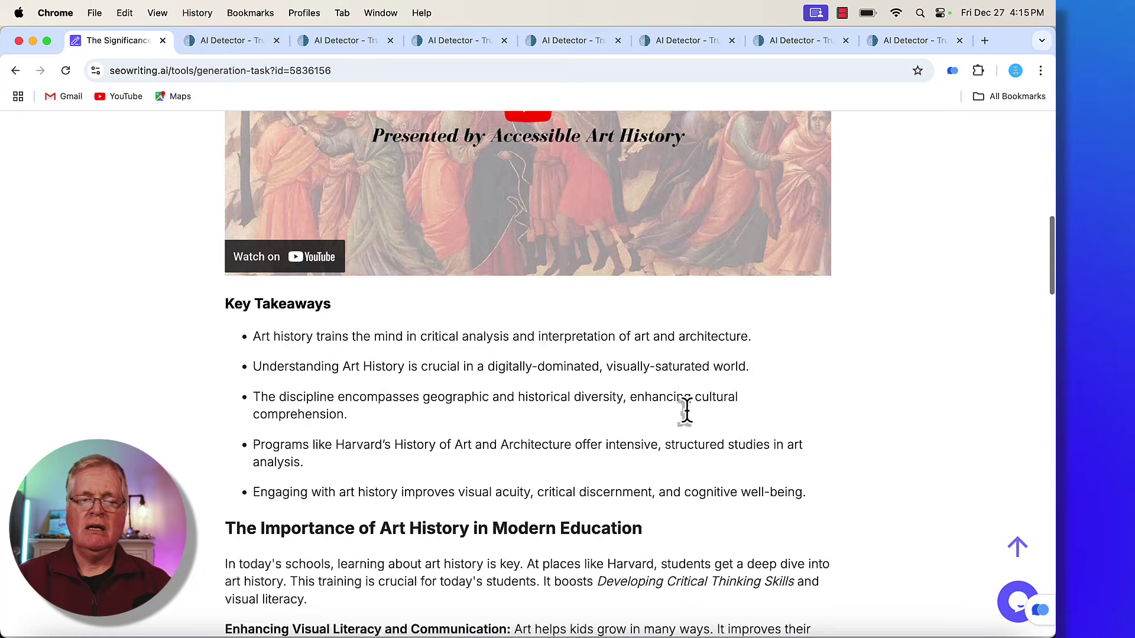
scroll(687, 413, "up", 20)
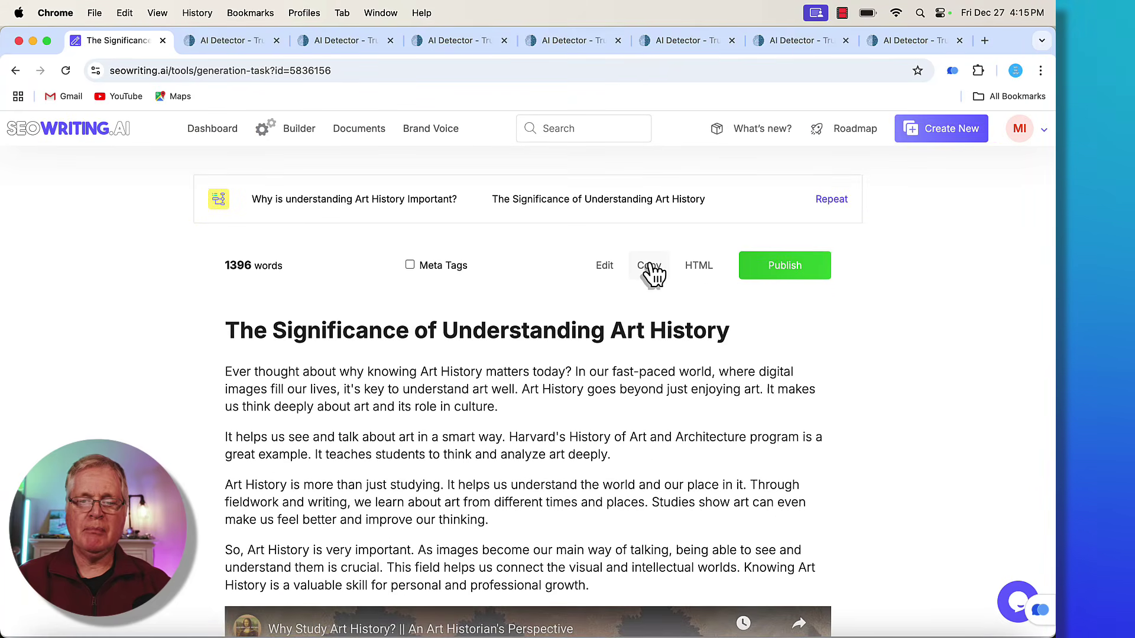
left_click(647, 267)
Paste the 8,790-character Art History article into the fourth ZeroGPT tab; it scores 4.5% AI GPT.
key("super+4")
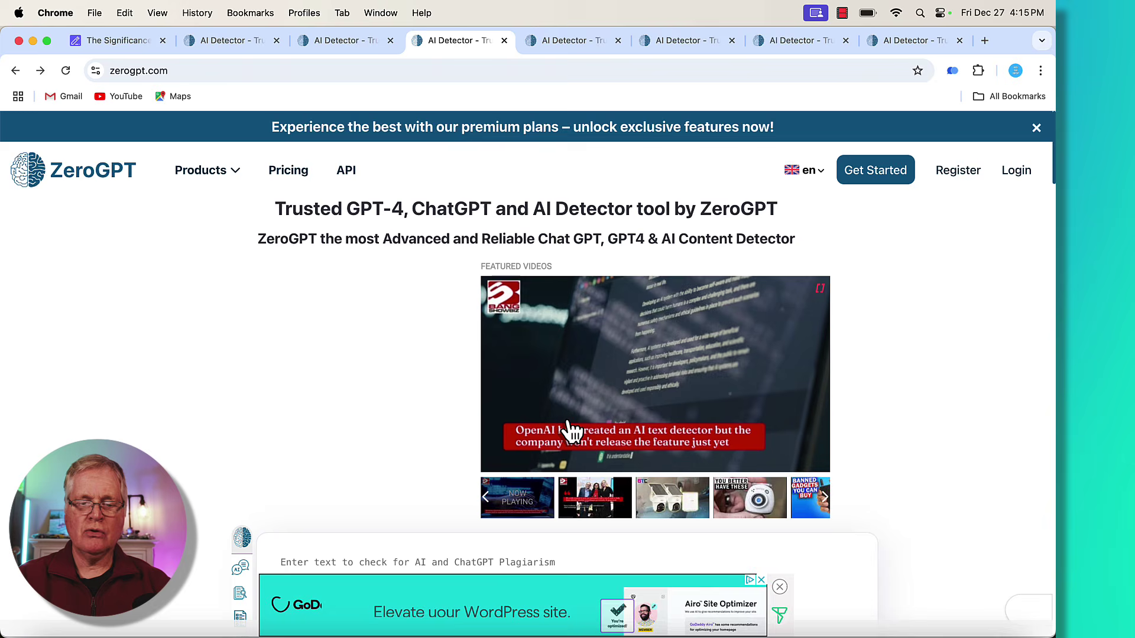
scroll(372, 358, "down", 3)
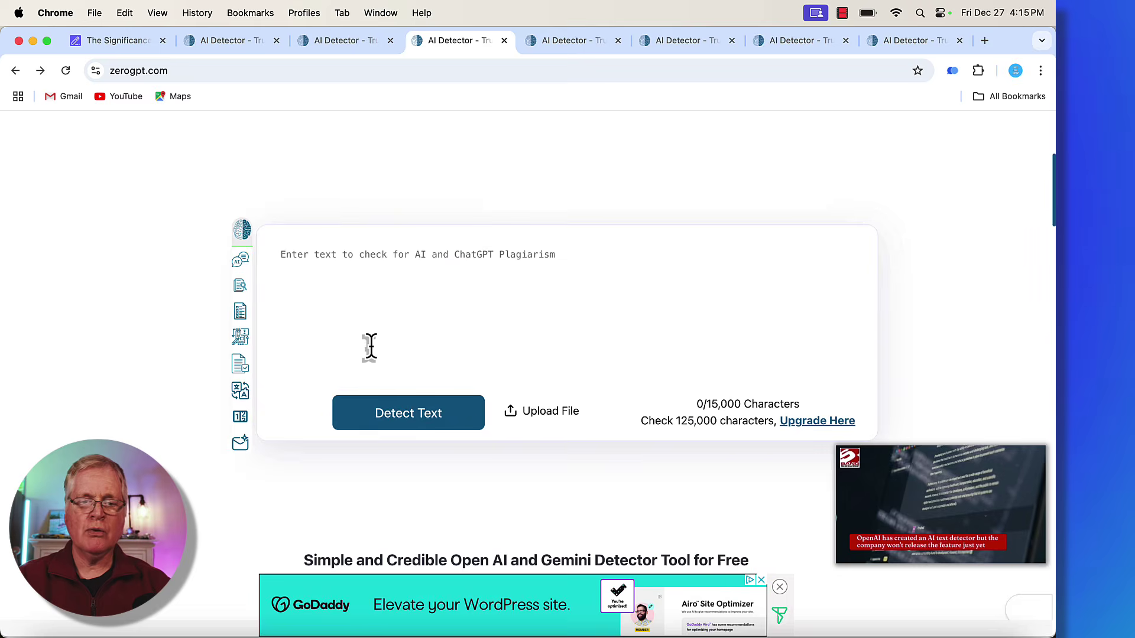
left_click(285, 258)
key("super+v")
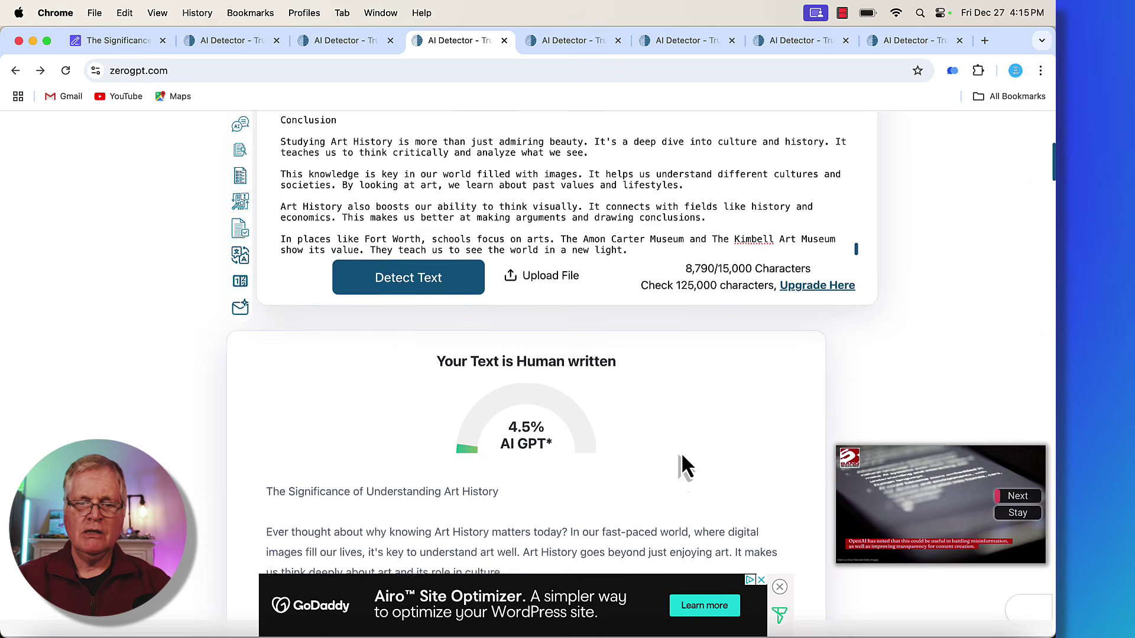
scroll(681, 452, "down", 3)
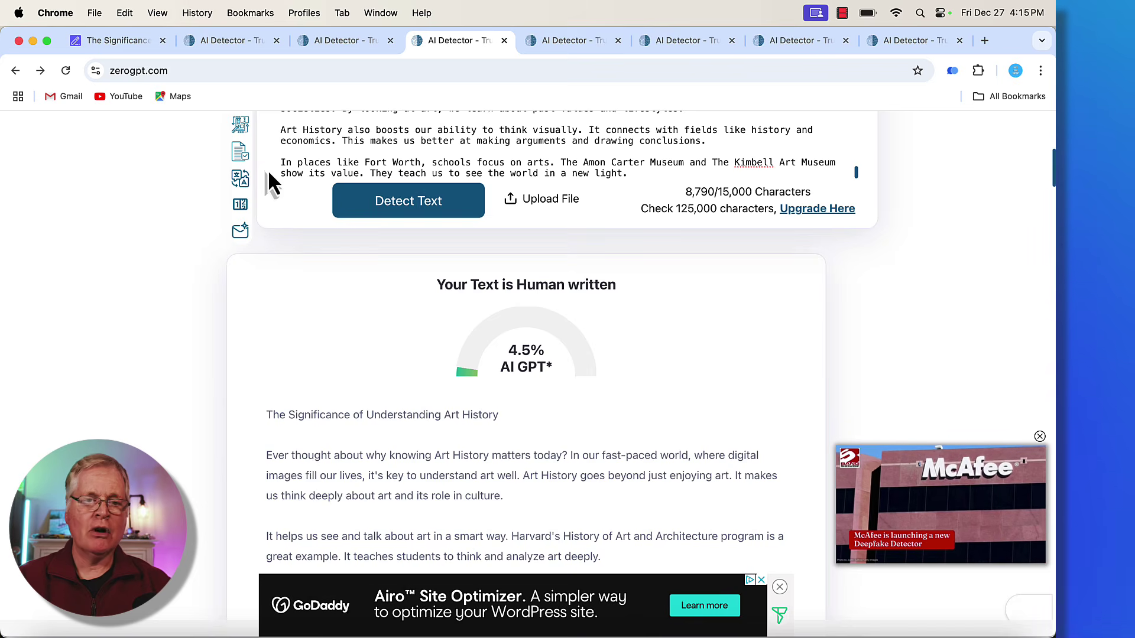
scroll(268, 169, "down", 1)
Open the 1467-word Acoustic Guitar guide from Builder and copy its full text.
left_click(142, 47)
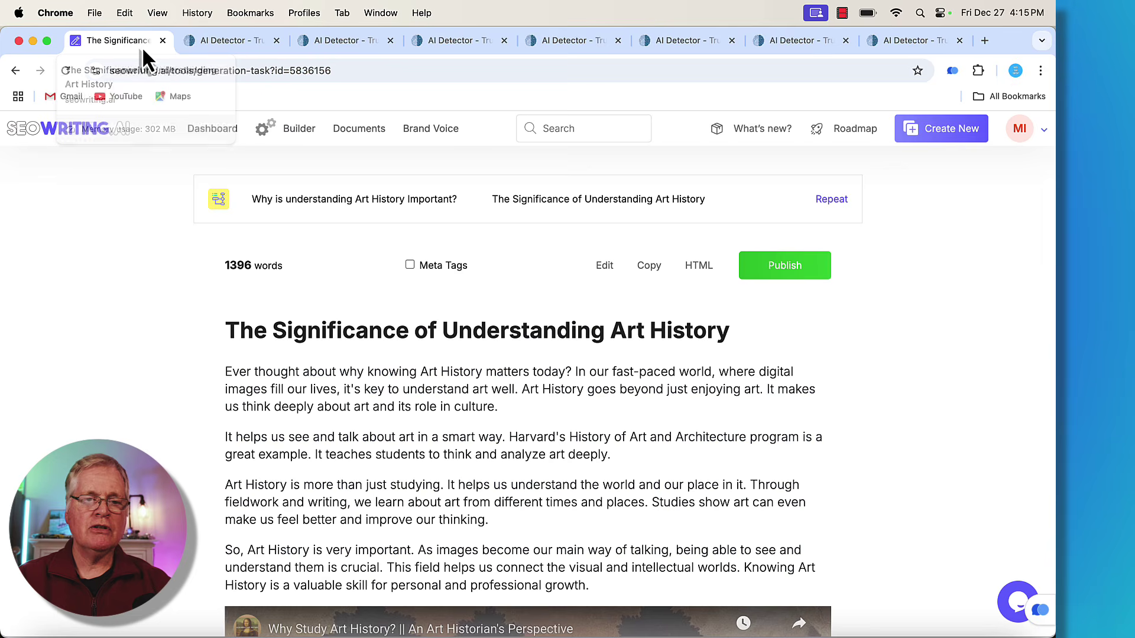
left_click(302, 131)
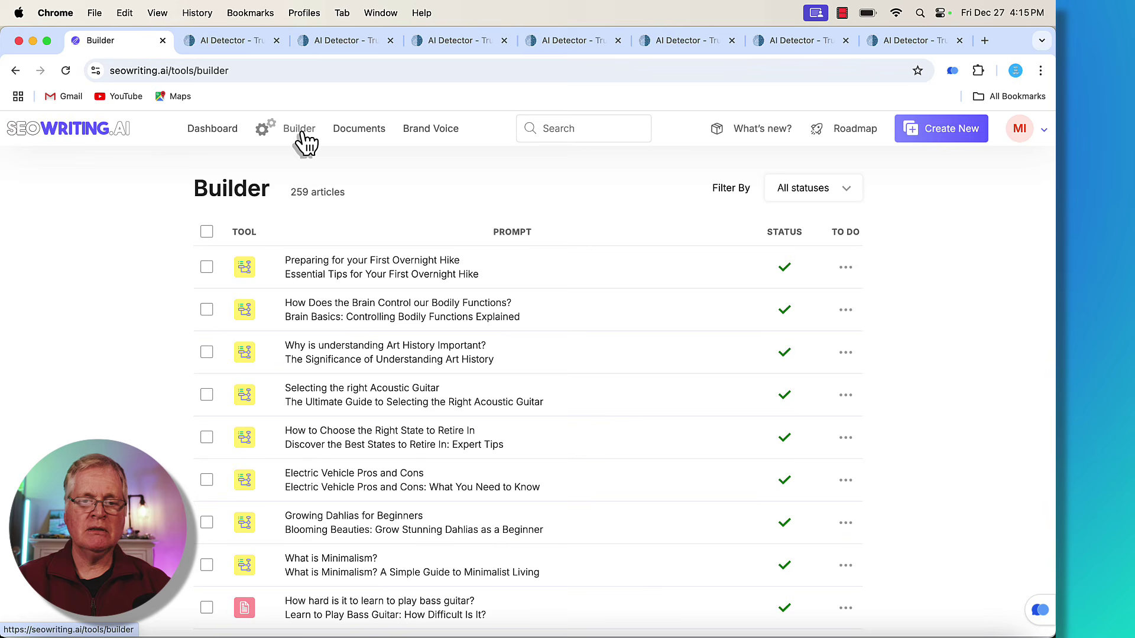
left_click(429, 405)
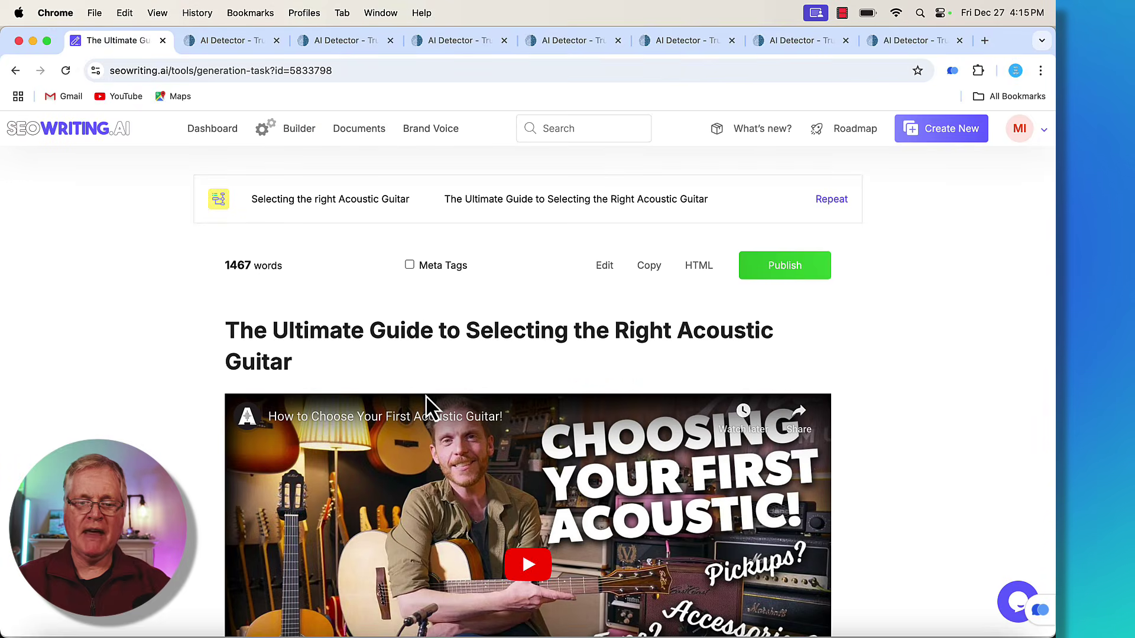
left_click(653, 269)
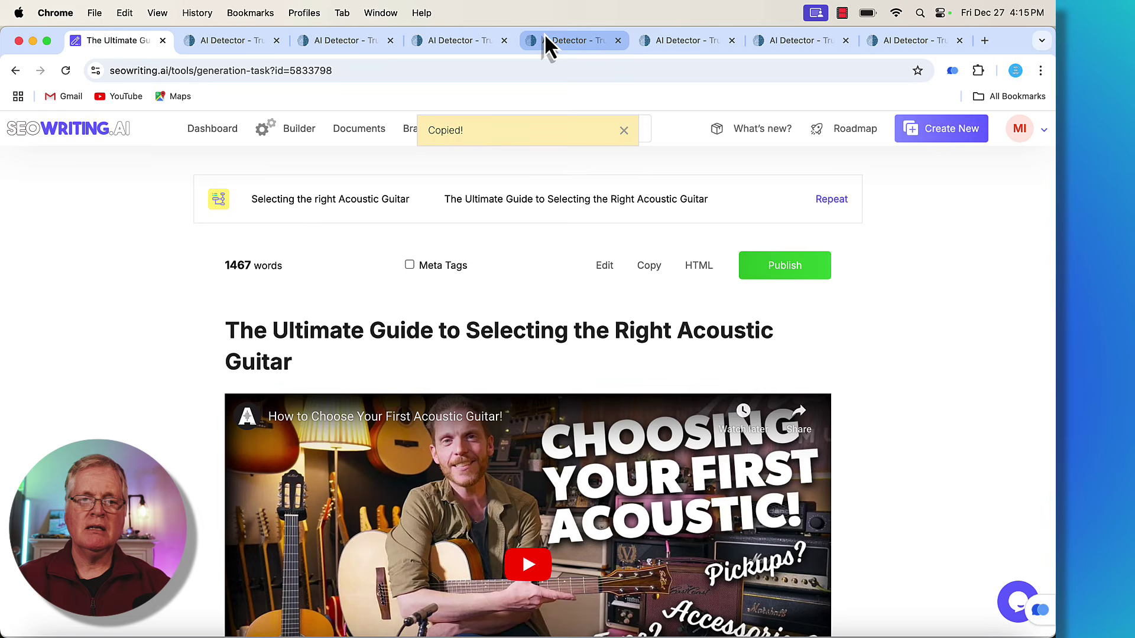
left_click(566, 42)
Check the 9,074-character Acoustic Guitar guide in ZeroGPT, rated 39.79% AI GPT.
scroll(378, 304, "down", 2)
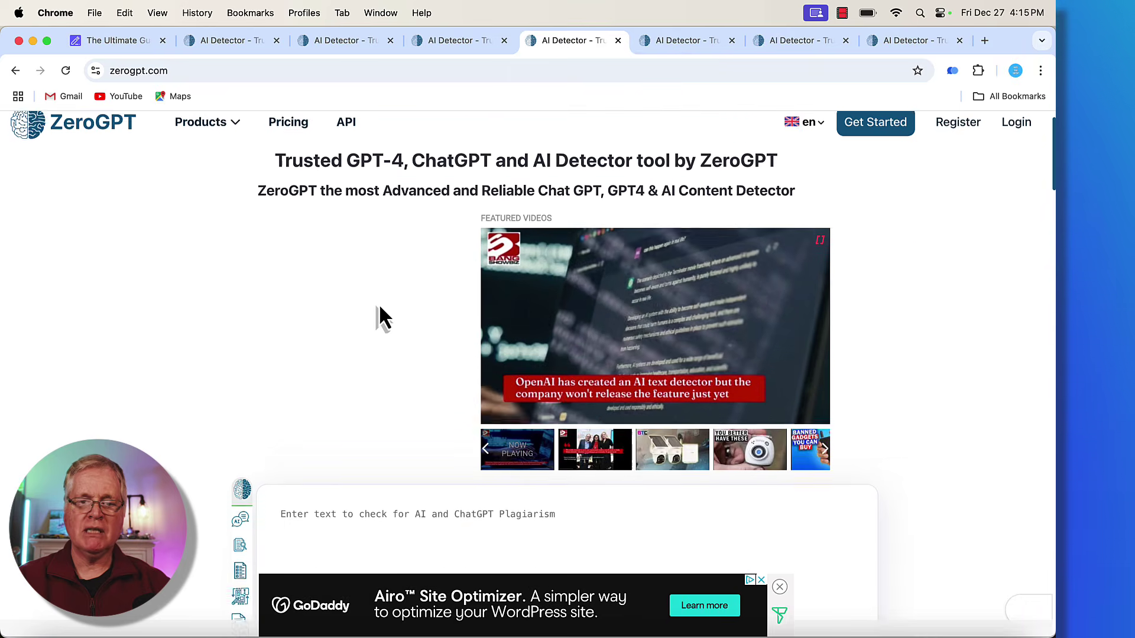
scroll(380, 314, "down", 5)
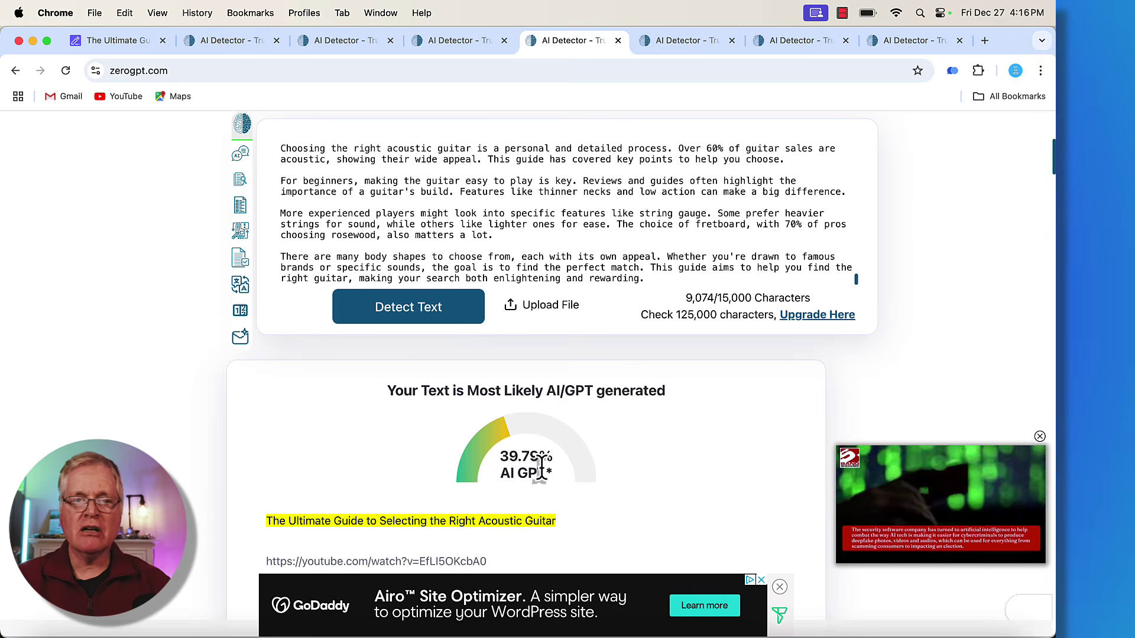
From the Builder list, copy the 2010-word 'Discover the Best States to Retire In: Expert Tips' article.
left_click(147, 38)
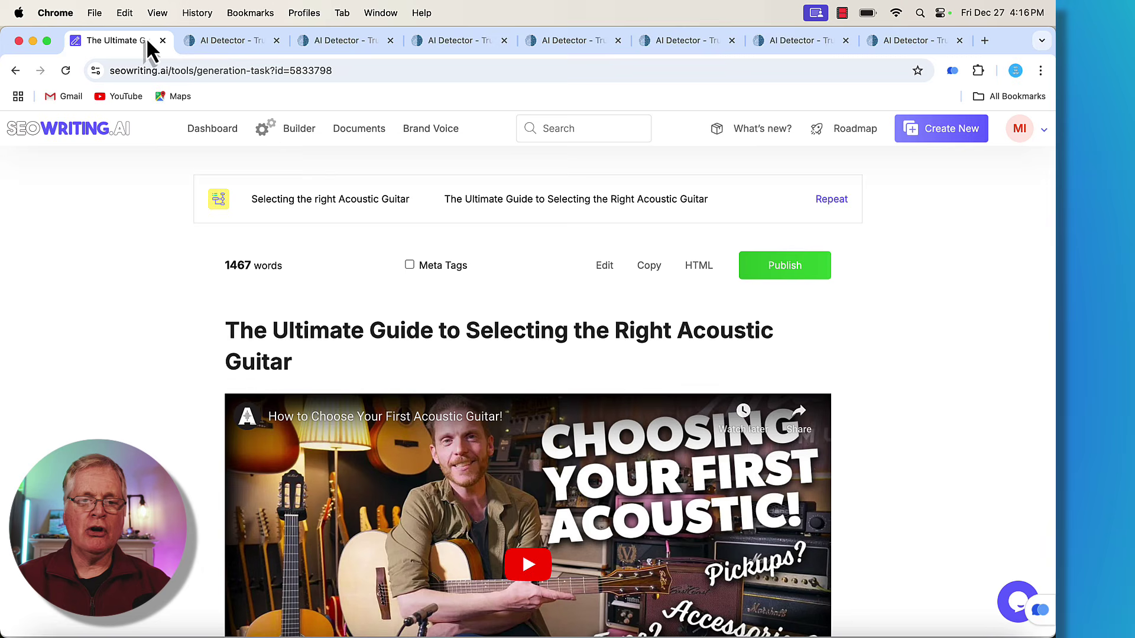
left_click(308, 134)
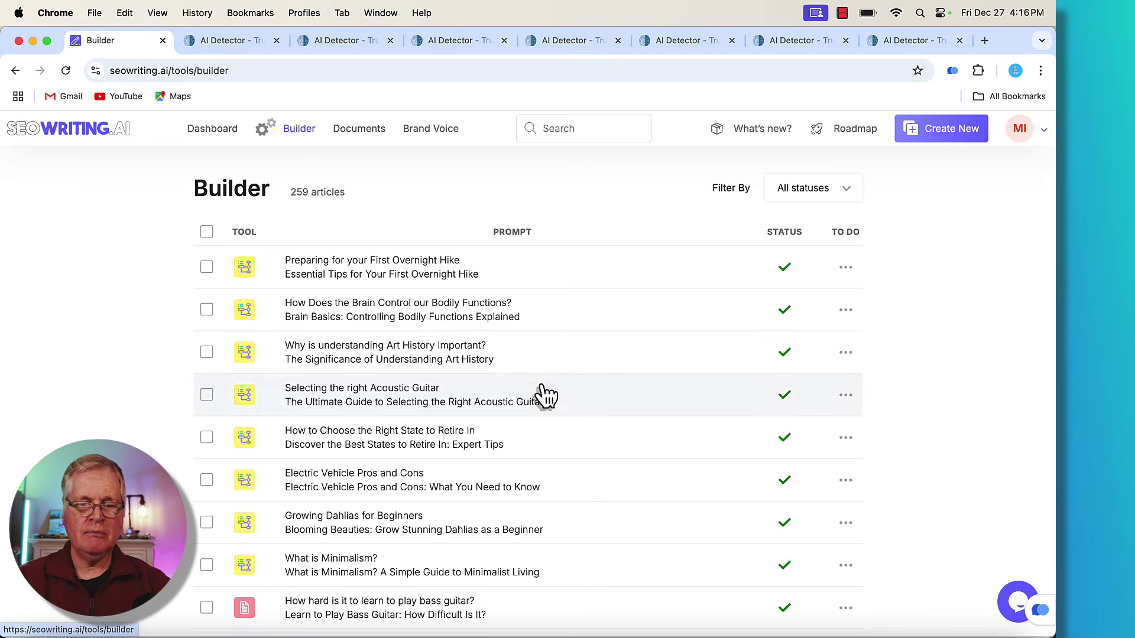
scroll(502, 384, "down", 3)
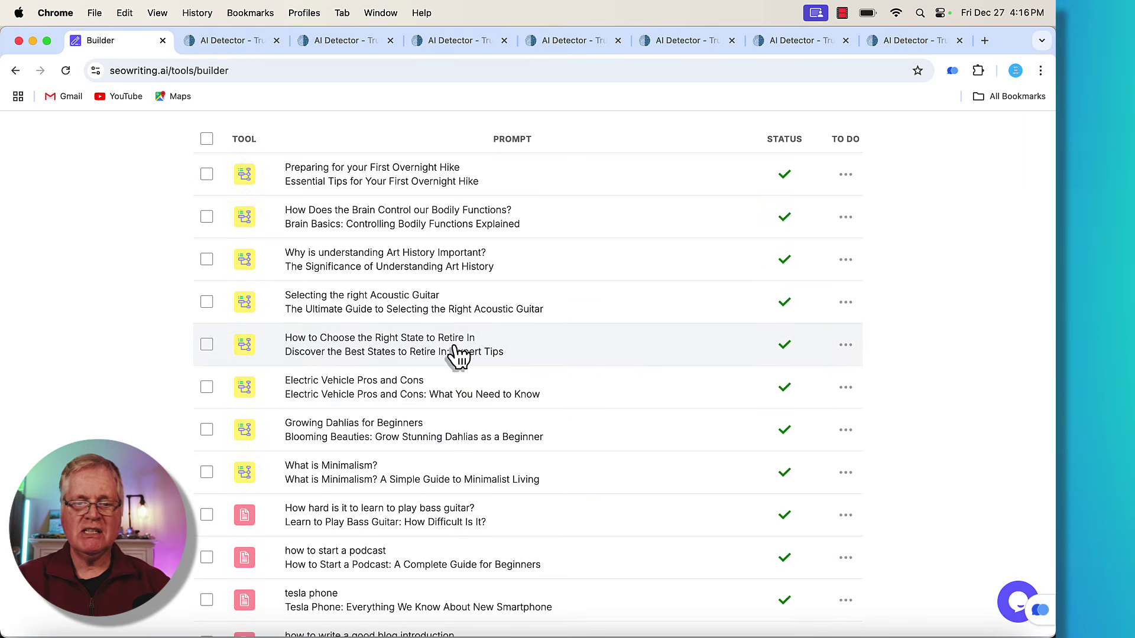
scroll(453, 344, "down", 3)
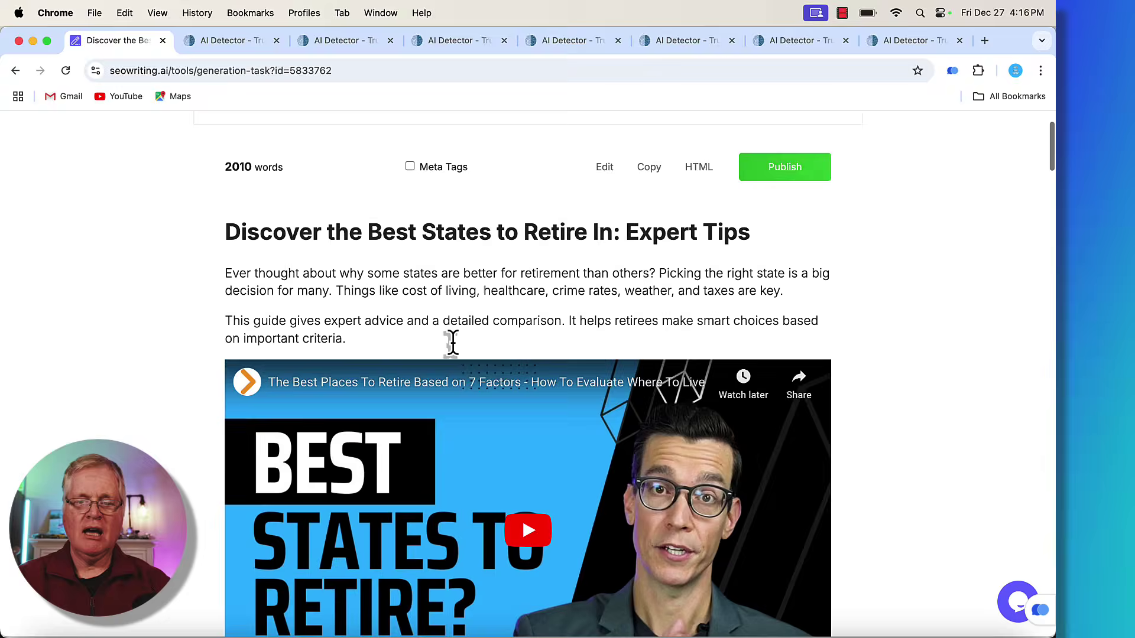
scroll(453, 344, "down", 5)
scroll(453, 344, "up", 8)
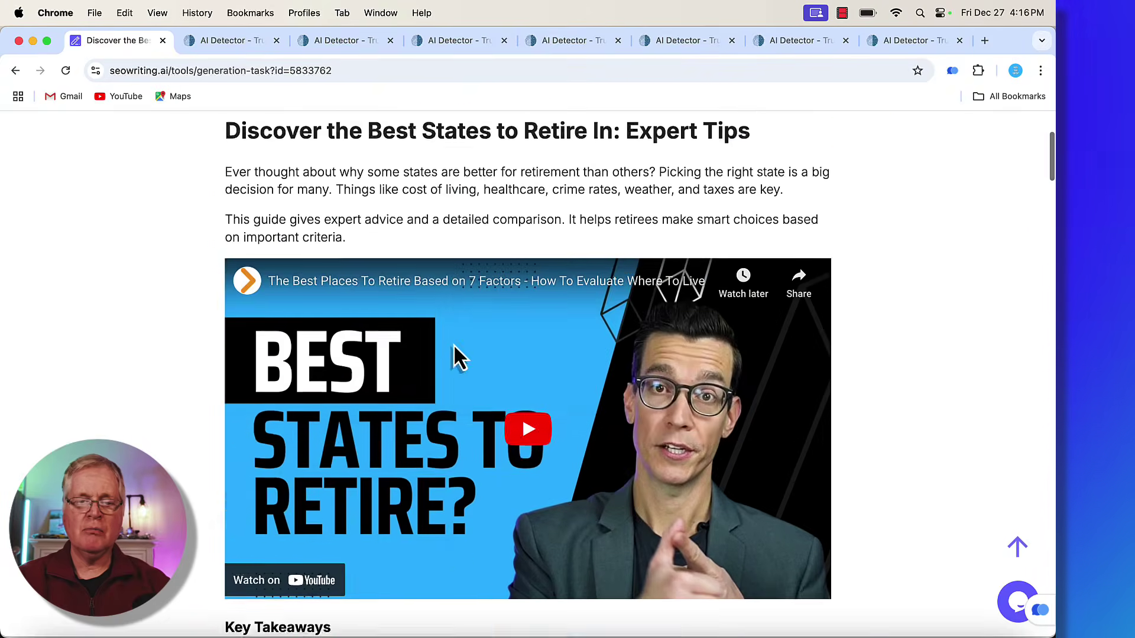
left_click(659, 280)
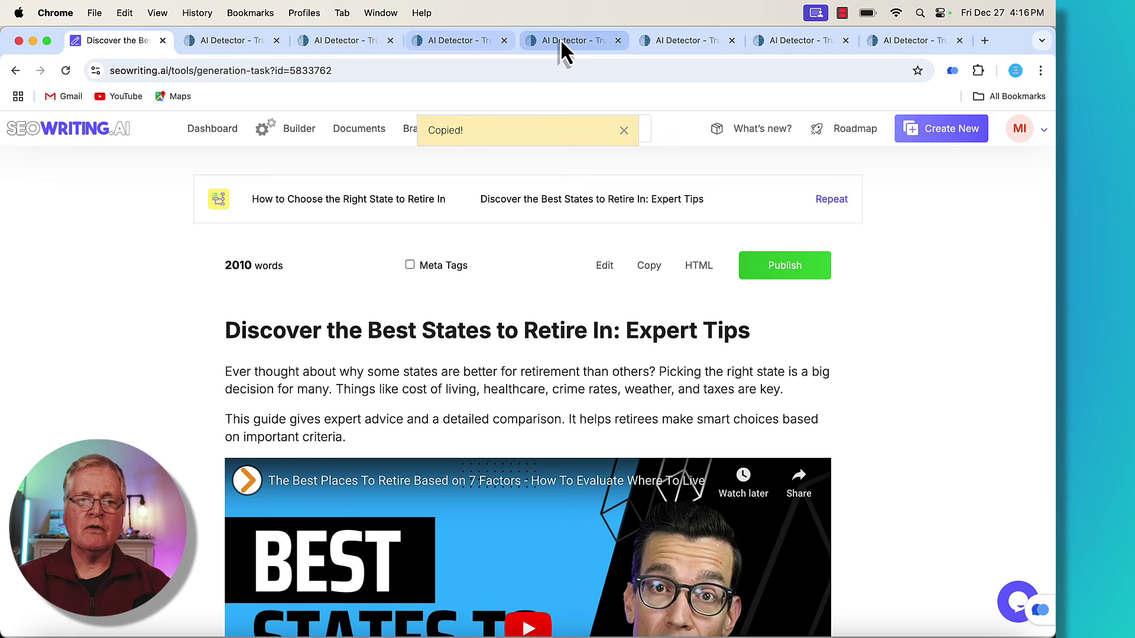
left_click(650, 41)
Paste the retirement article into ZeroGPT, which scores its 12,090 characters 27.9% AI GPT, mixed signals.
scroll(489, 307, "down", 3)
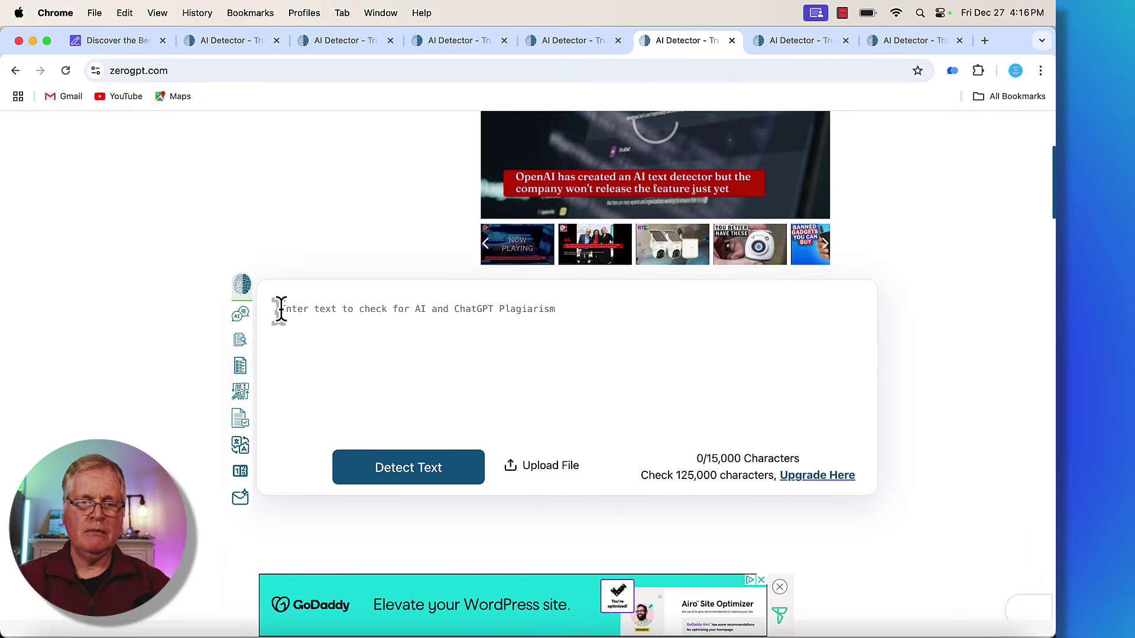
left_click(279, 310)
key("super+v")
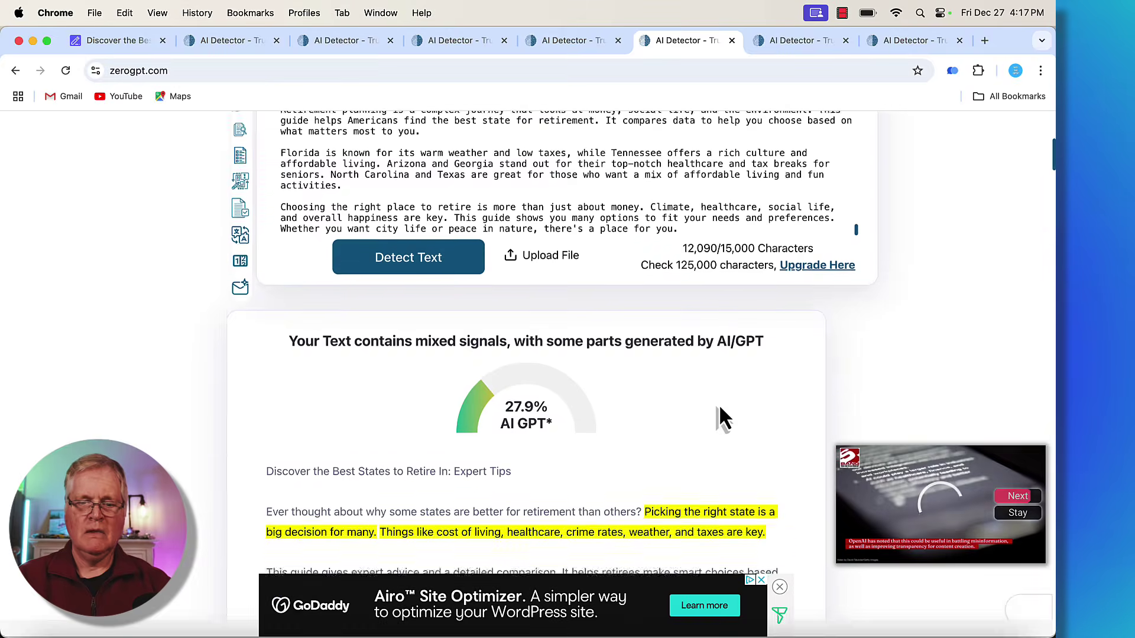
scroll(719, 407, "down", 1)
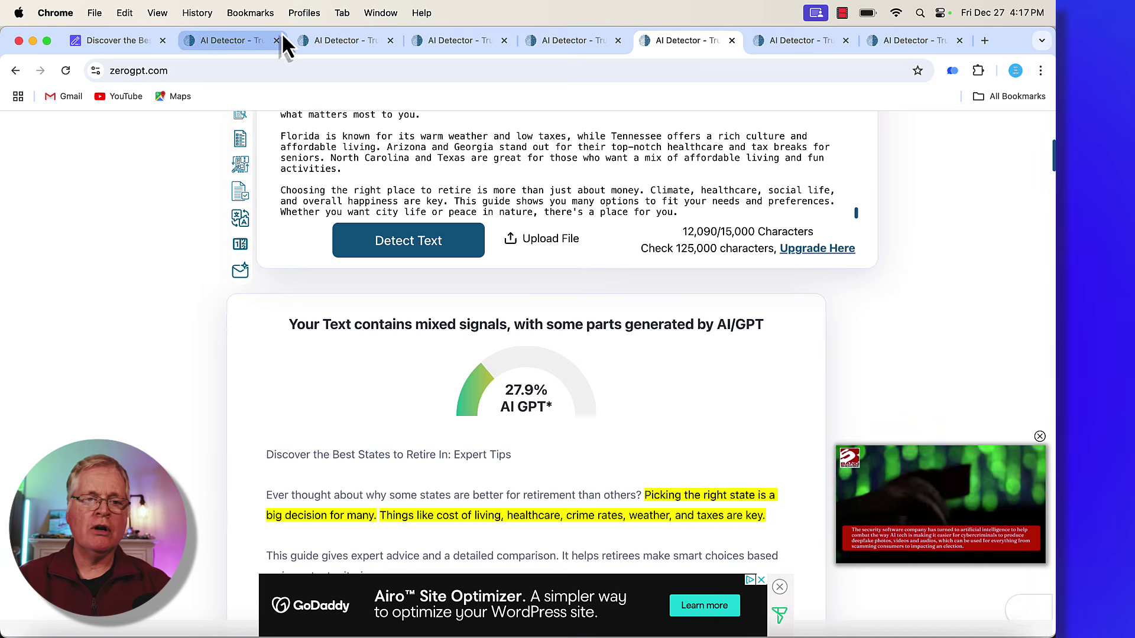
From the Builder list, copy the 2086-word 'Electric Vehicle Pros and Cons: What You Need to Know' article.
key("super+1")
left_click(299, 129)
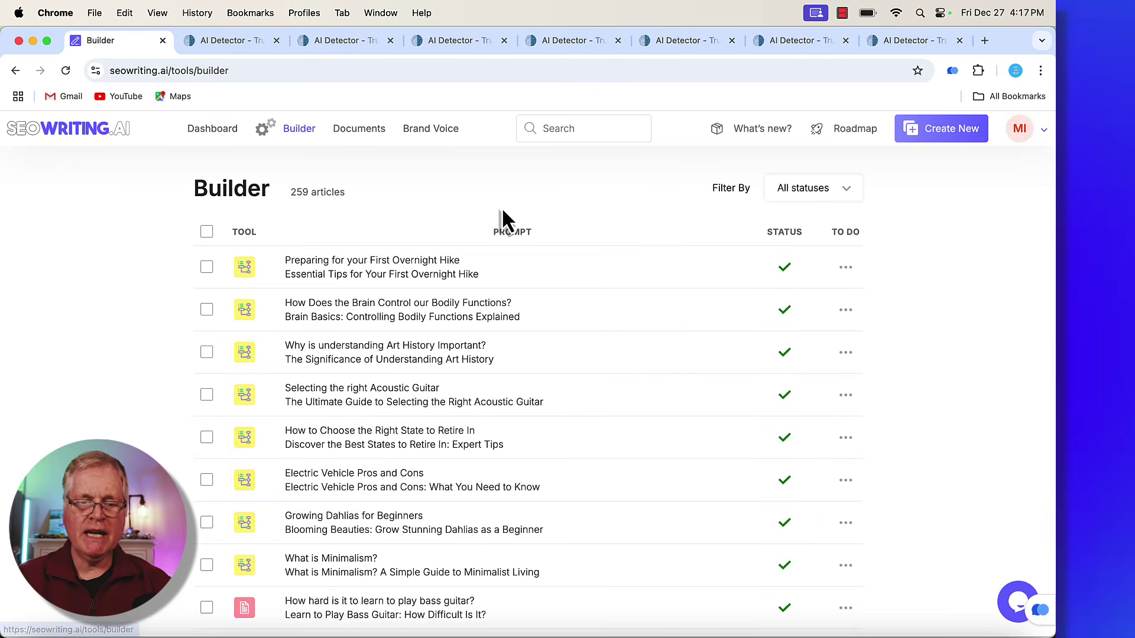
scroll(503, 220, "down", 3)
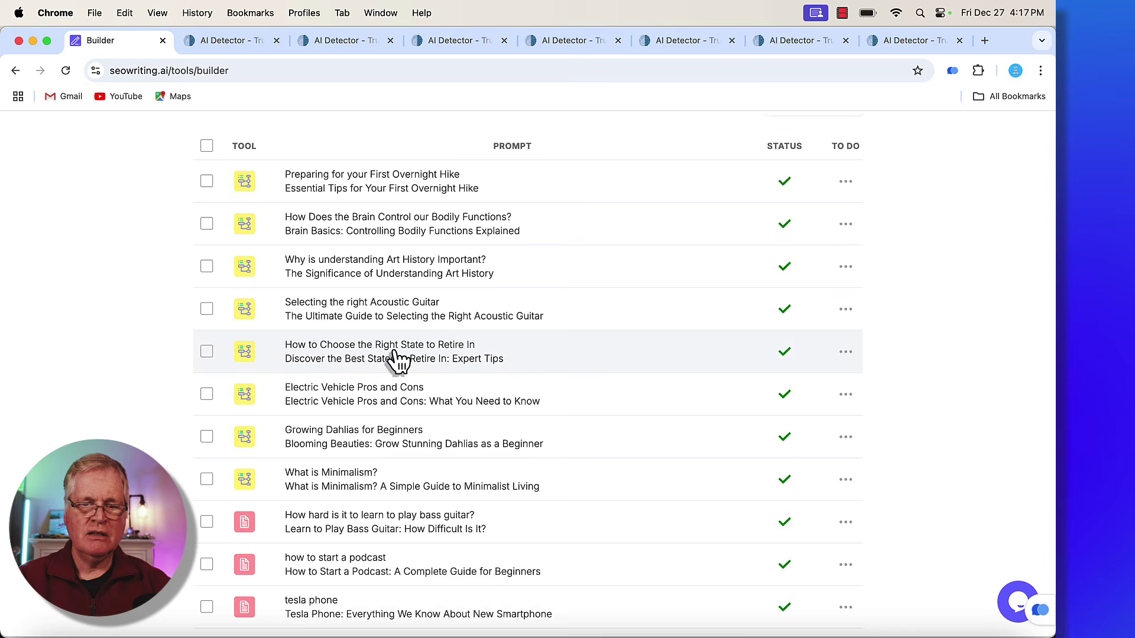
scroll(396, 358, "down", 2)
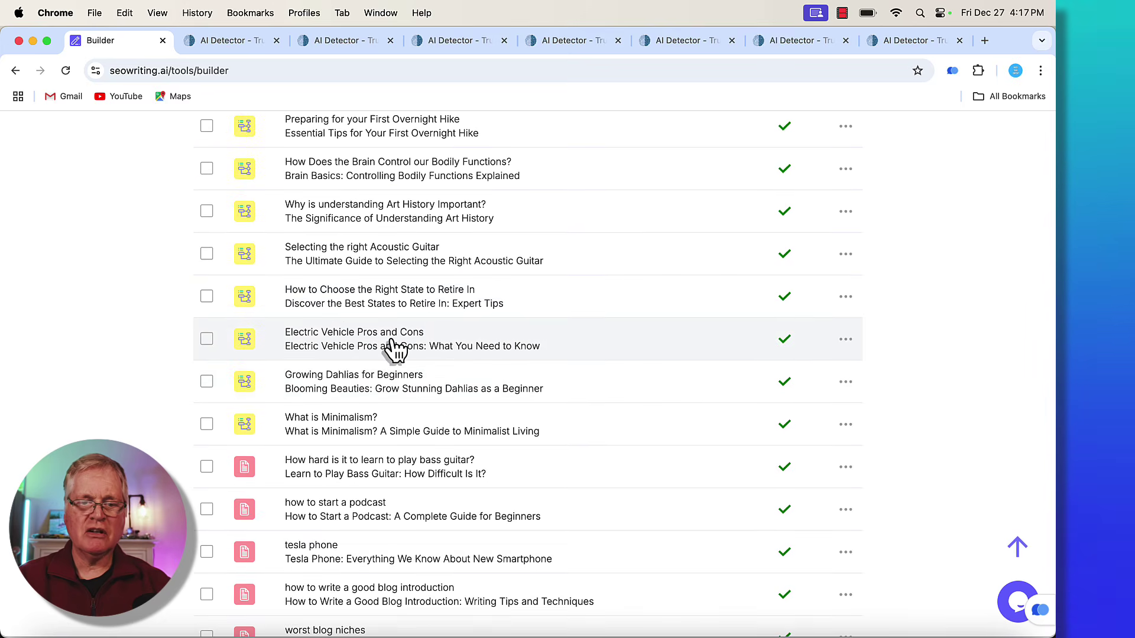
left_click(395, 349)
scroll(644, 336, "down", 10)
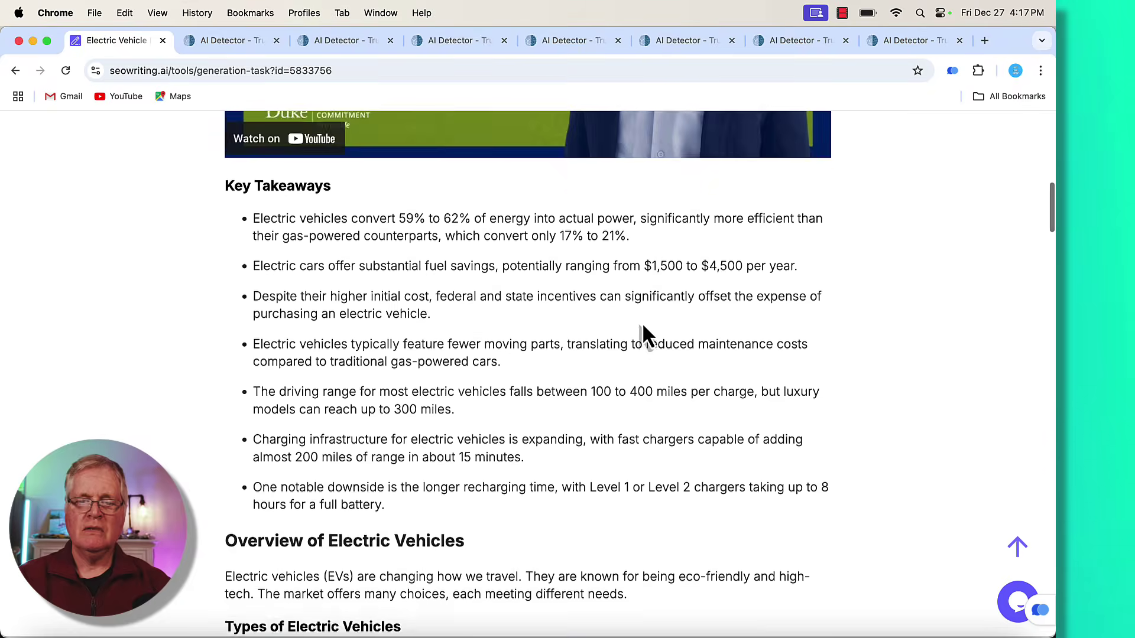
scroll(642, 322, "down", 15)
scroll(644, 308, "up", 20)
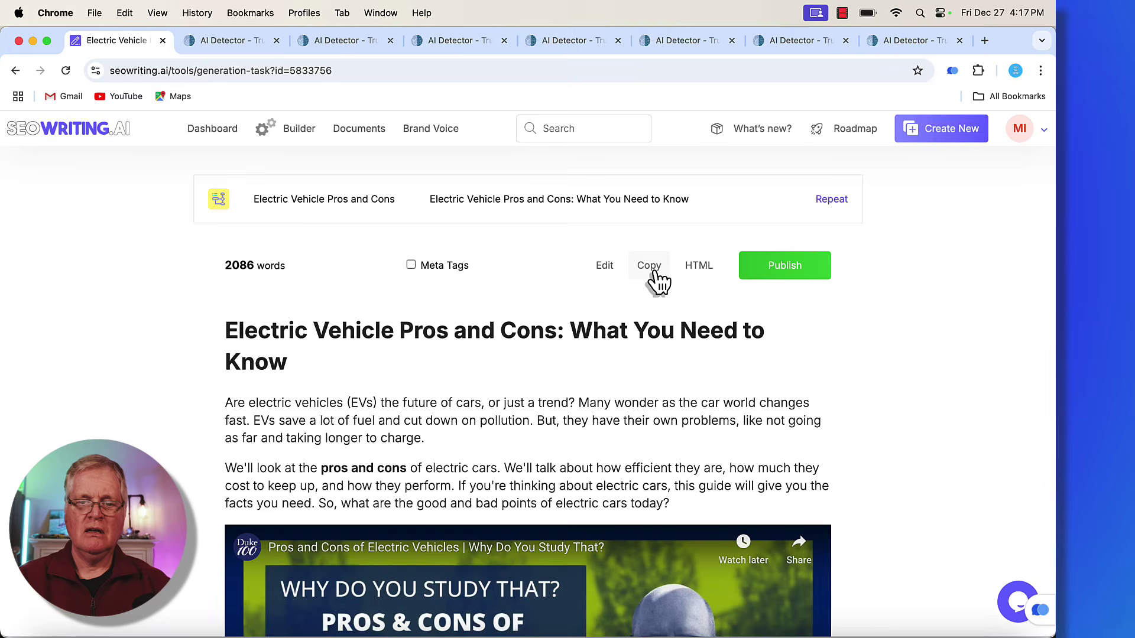
left_click(649, 267)
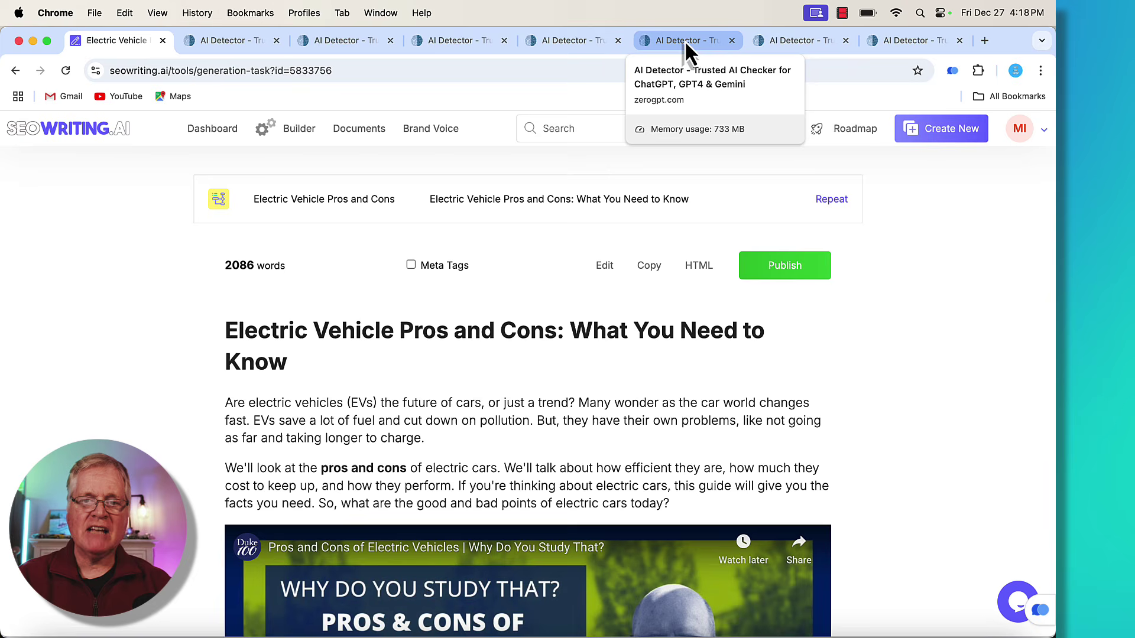
left_click(792, 40)
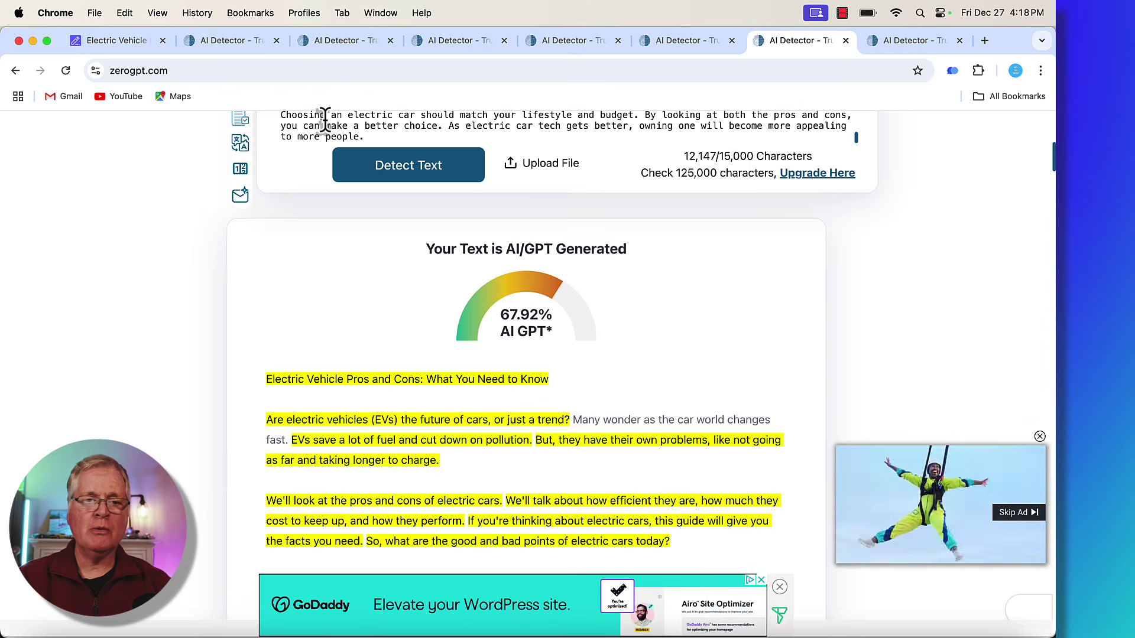
Review the electric vehicle article's ZeroGPT result: 67.92% AI GPT, judged AI/GPT generated.
scroll(321, 115, "down", 1)
From the list of 259 articles, open 'Blooming Beauties: Grow Stunning Dahlias as a Beginner'.
left_click(131, 41)
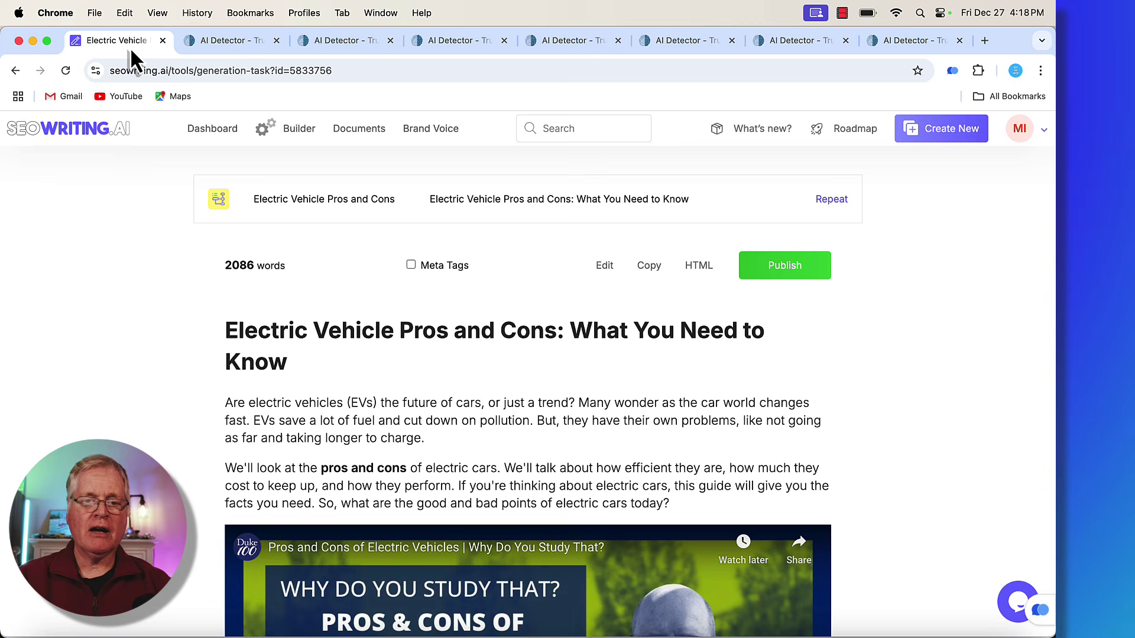
left_click(299, 133)
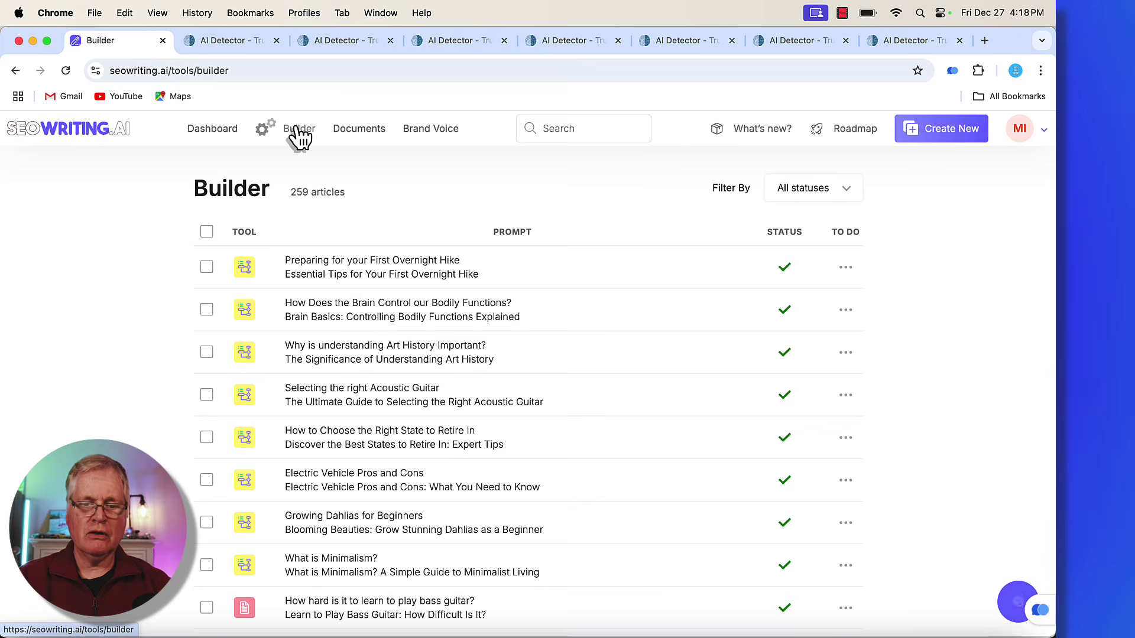
scroll(610, 294, "down", 3)
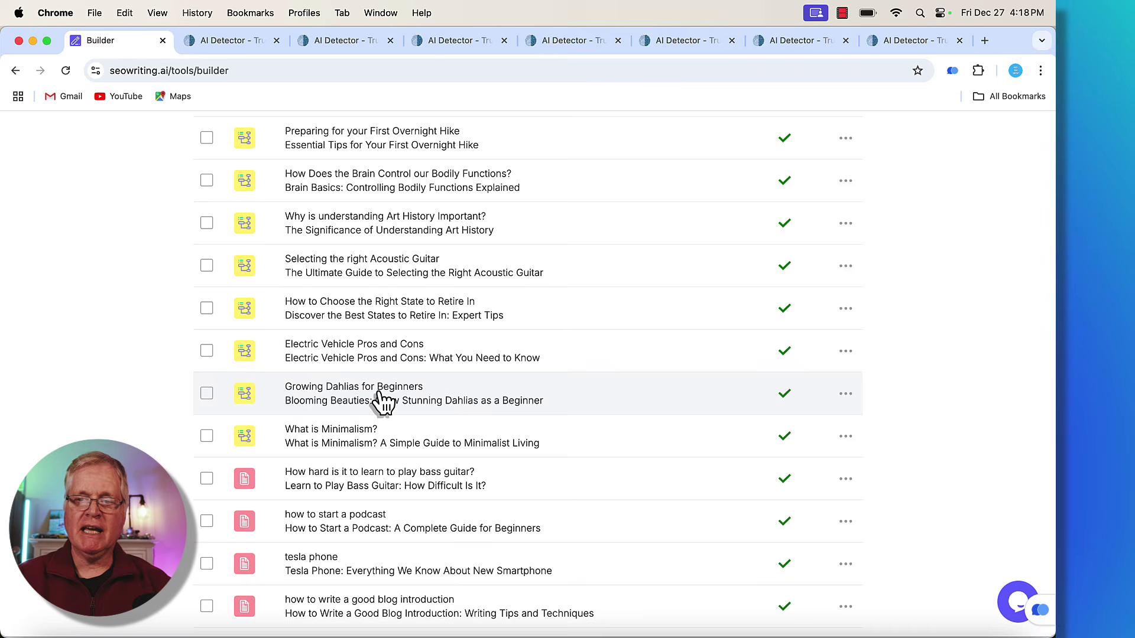
left_click(380, 395)
scroll(680, 357, "up", 3)
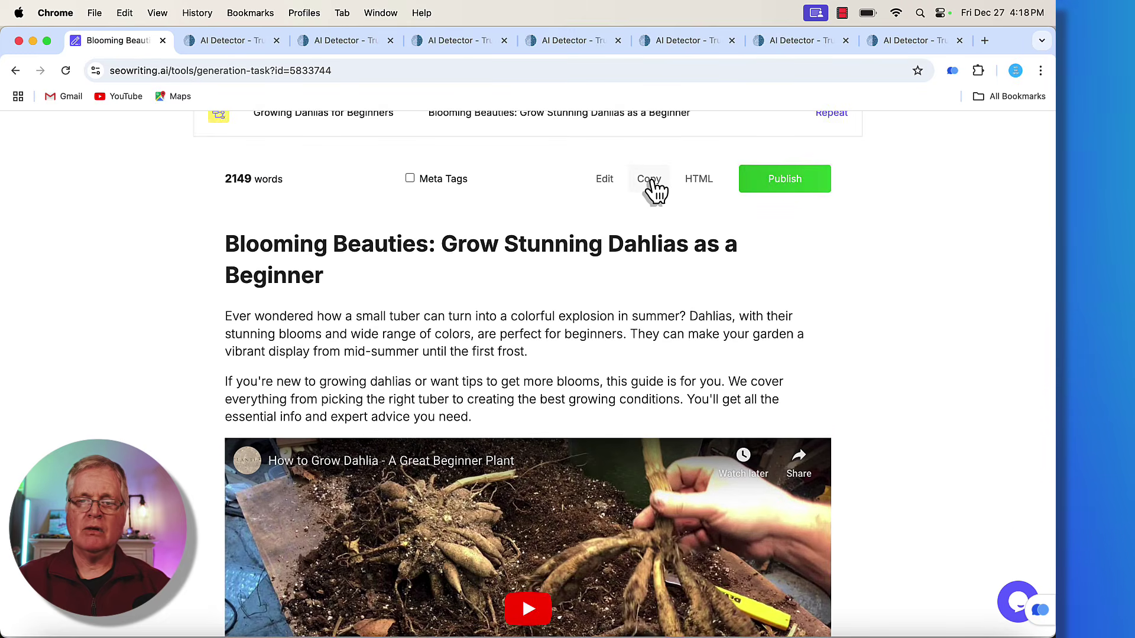
Score the dahlia article in ZeroGPT at 31.98% AI GPT, then return to its article page.
left_click(904, 40)
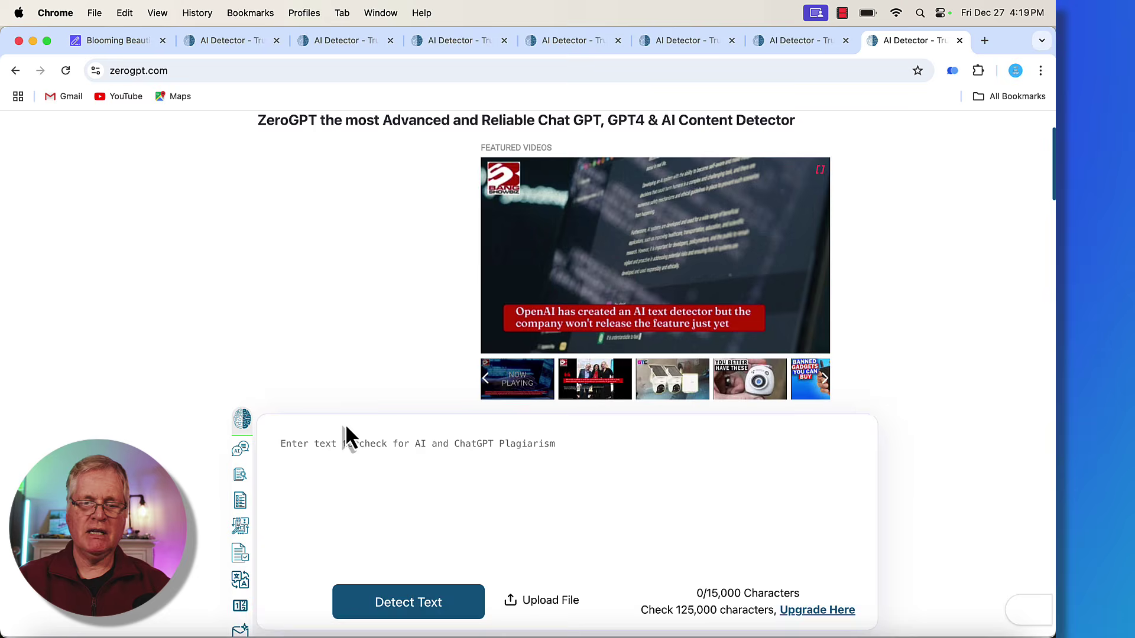
scroll(345, 424, "down", 2)
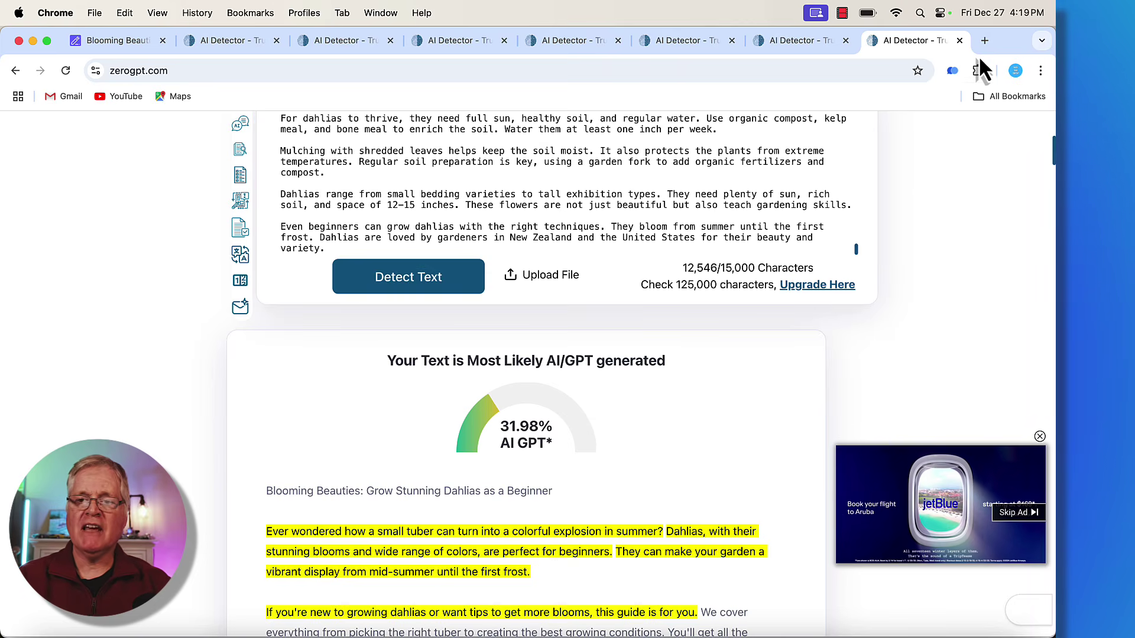
key("super+1")
scroll(379, 213, "up", 3)
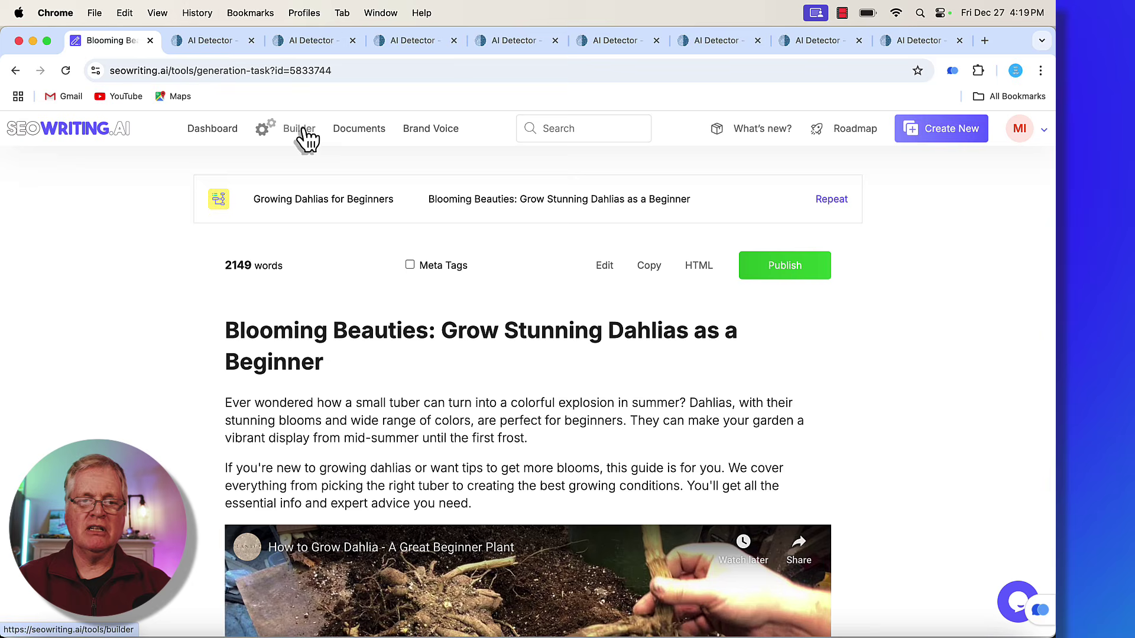
Copy the full text of the 'What is Minimalism?' article from the Builder list.
left_click(305, 138)
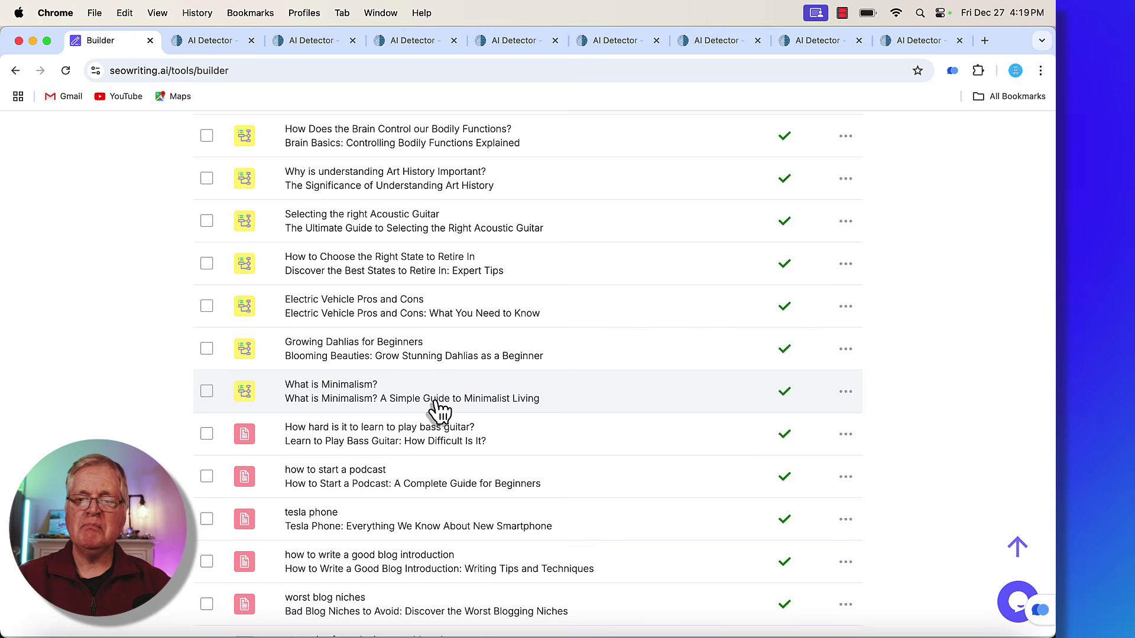
left_click(439, 402)
scroll(693, 421, "up", 2)
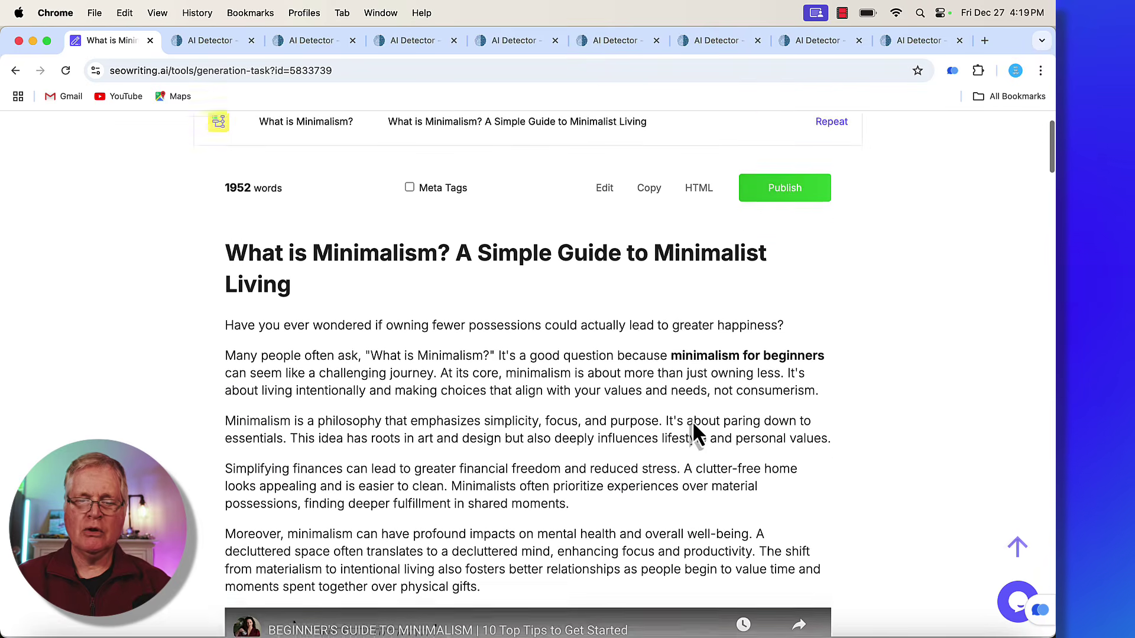
left_click(650, 207)
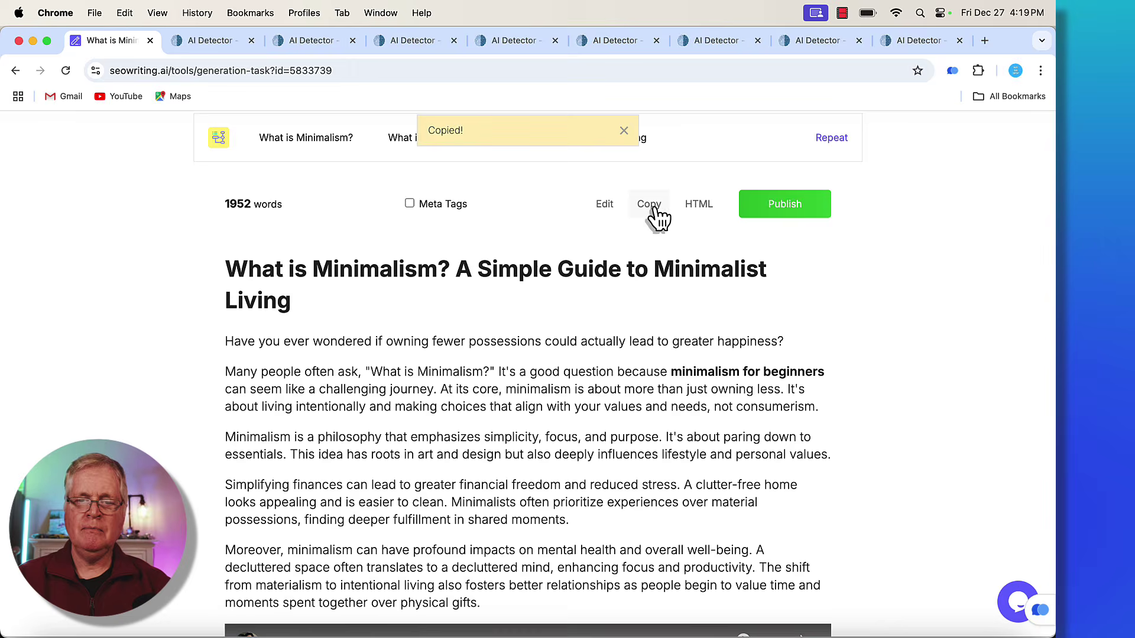
Paste the minimalism article into the empty ZeroGPT detector, which scores it 44.69% AI GPT.
left_click(915, 40)
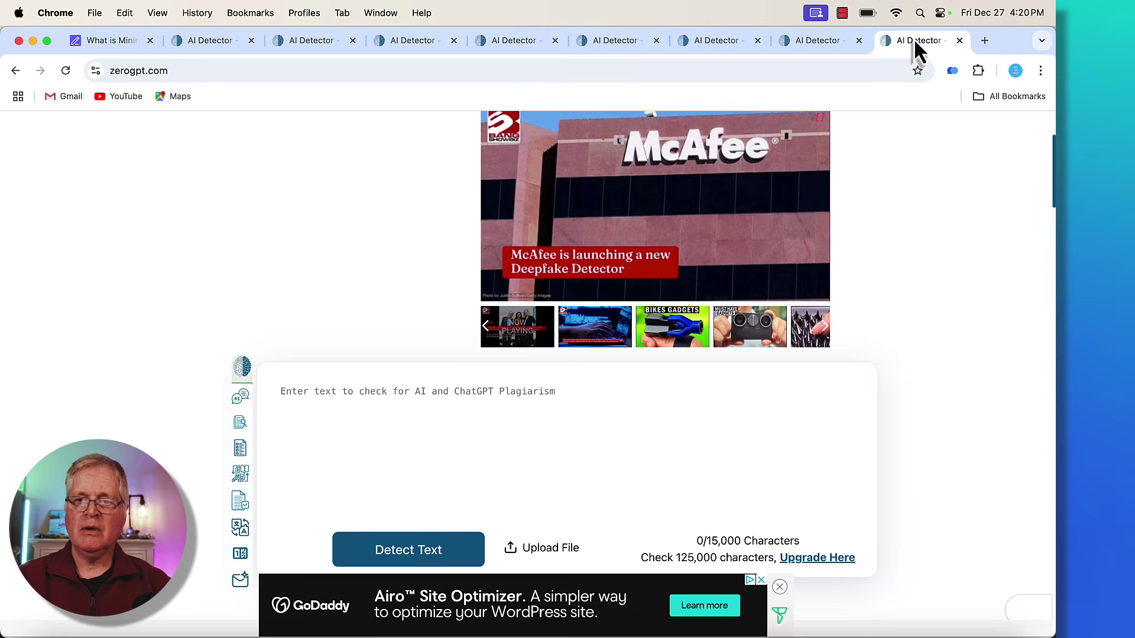
left_click(321, 391)
key("super+v")
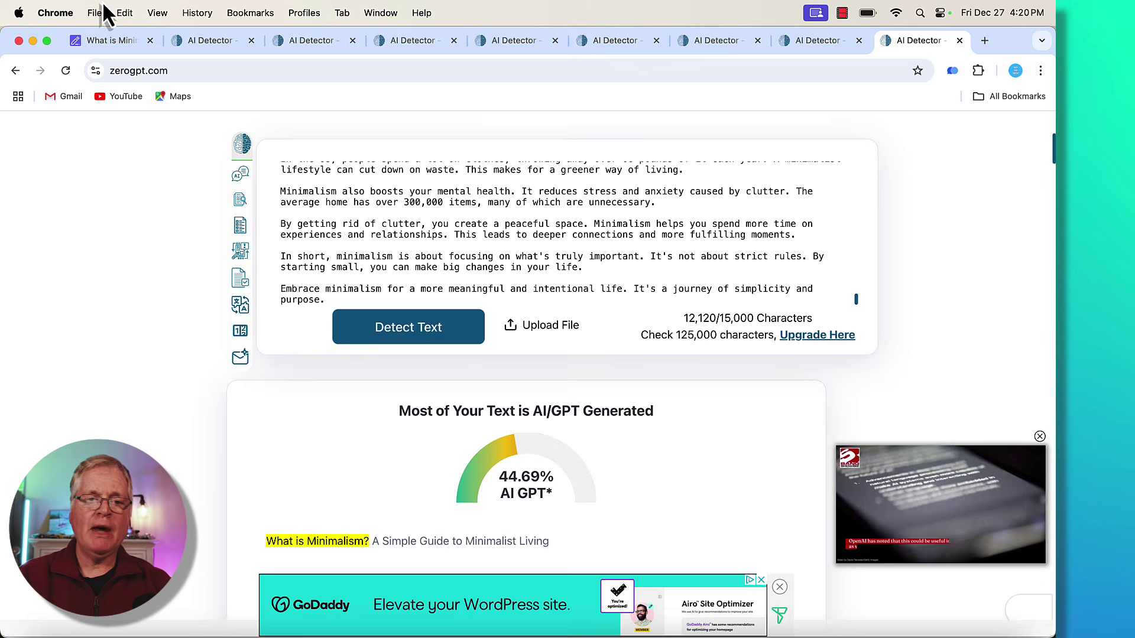
Compare ZeroGPT scores for brain functions, Art History, acoustic guitar, retirement, electric vehicle, dahlia and minimalism articles.
left_click(215, 40)
scroll(379, 326, "down", 4)
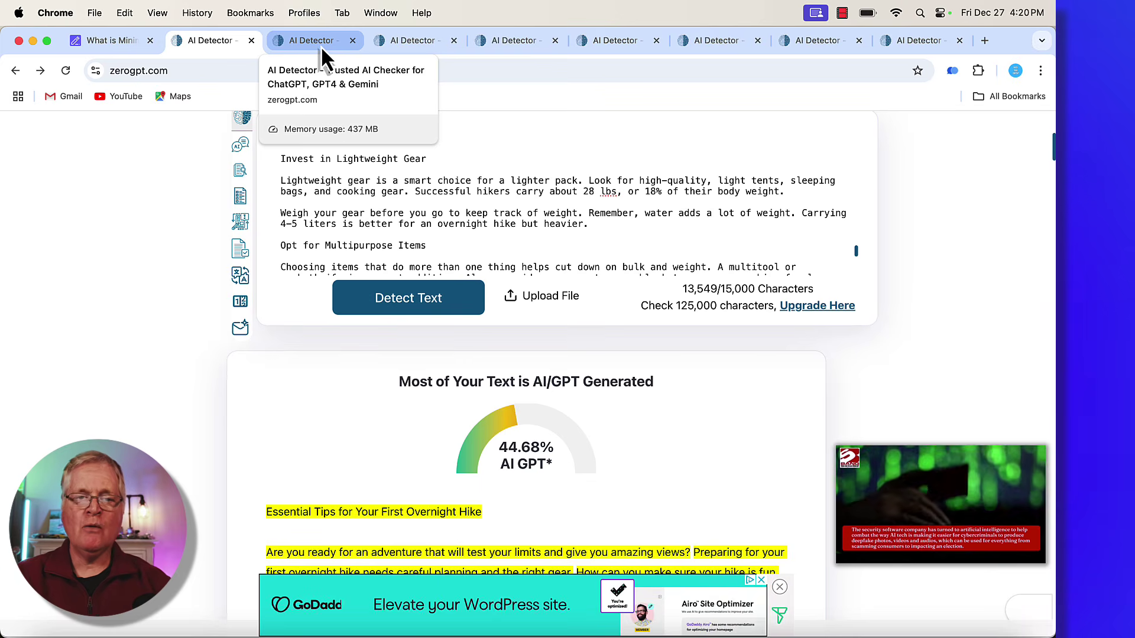
left_click(321, 46)
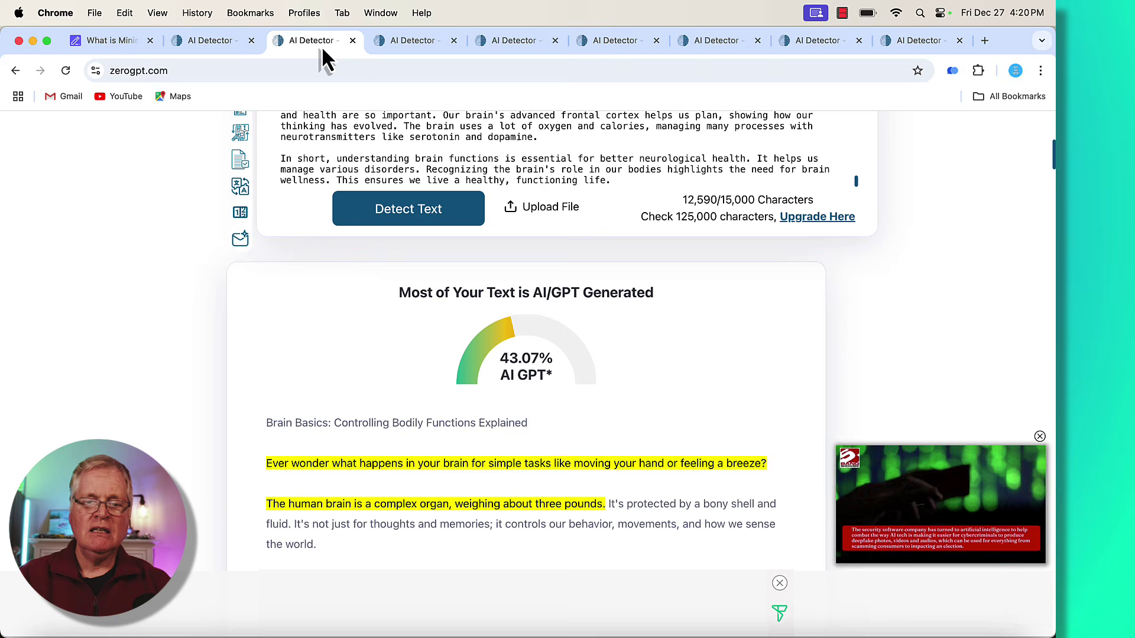
left_click(424, 43)
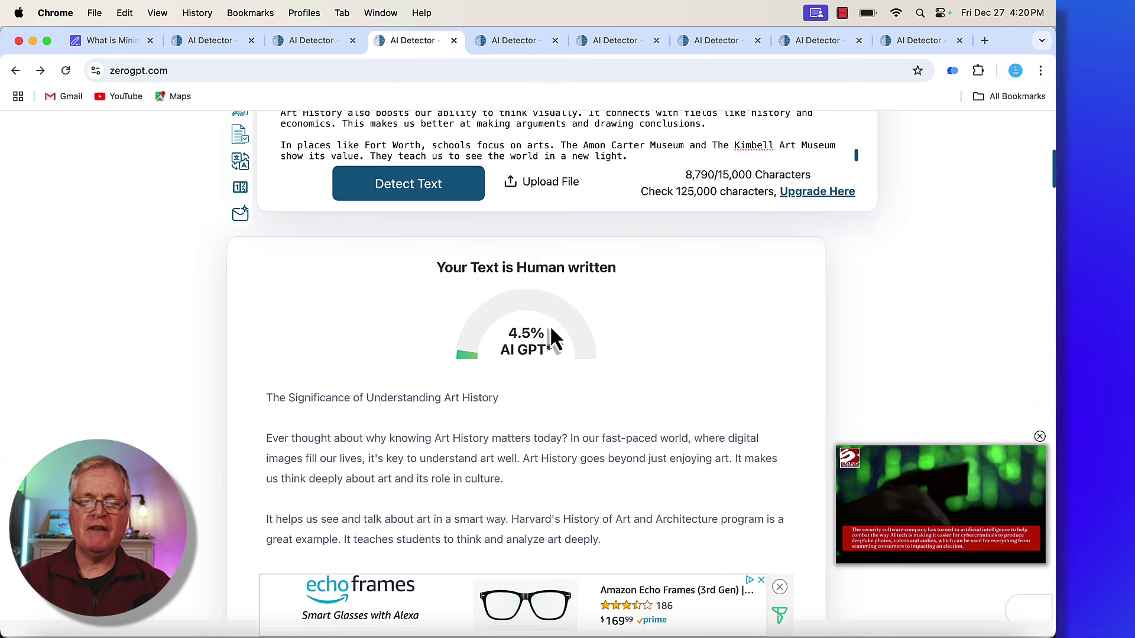
left_click(512, 41)
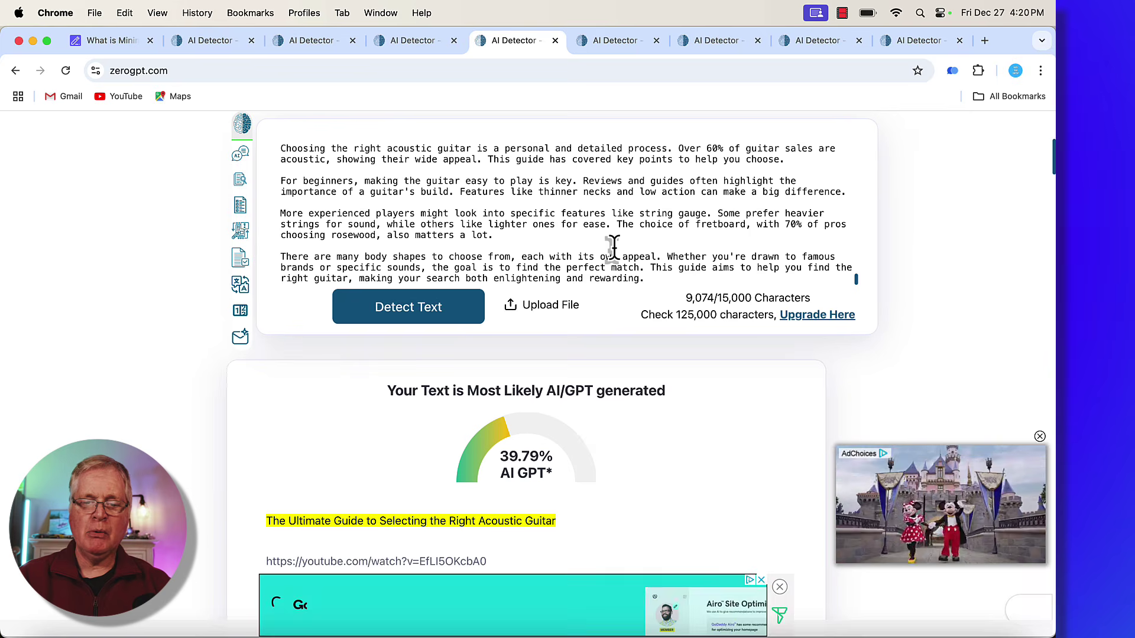
left_click(630, 43)
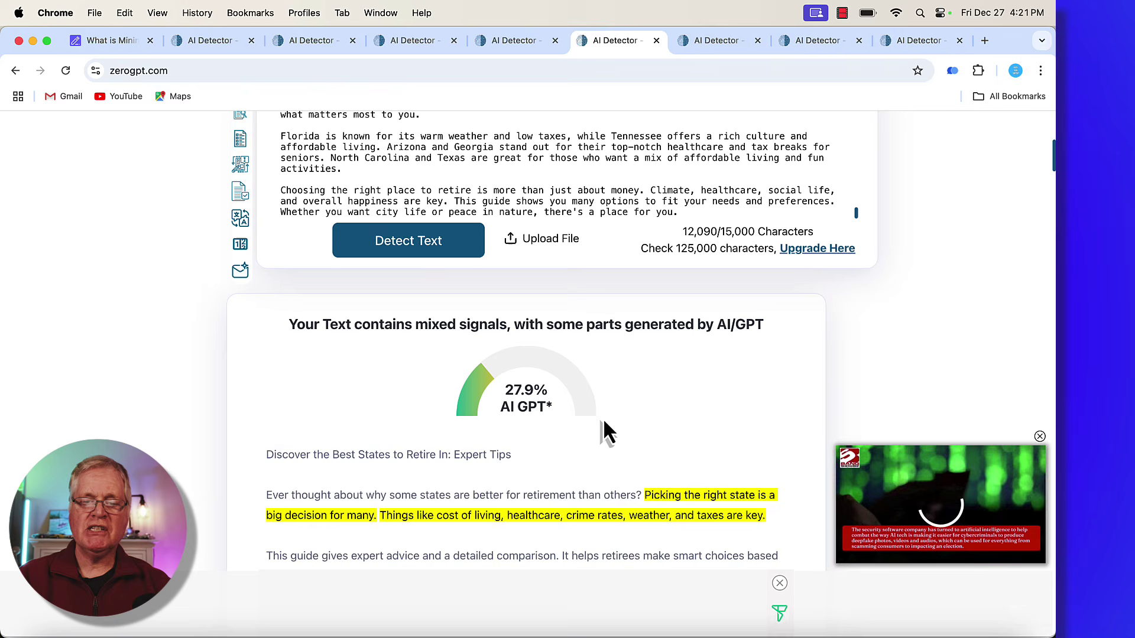
left_click(733, 43)
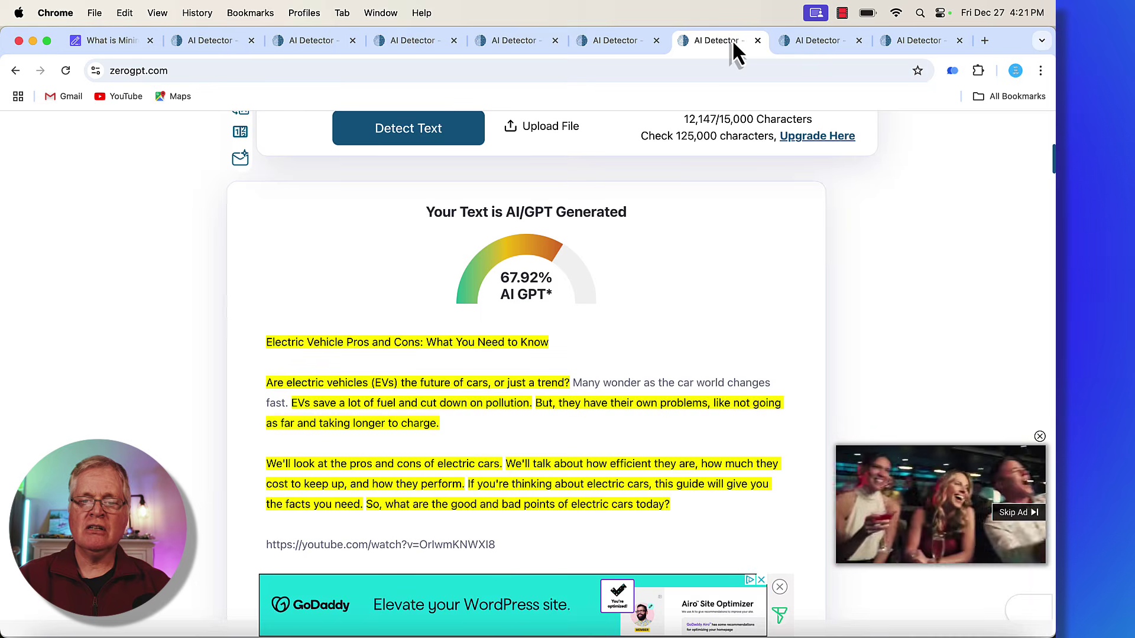
left_click(820, 47)
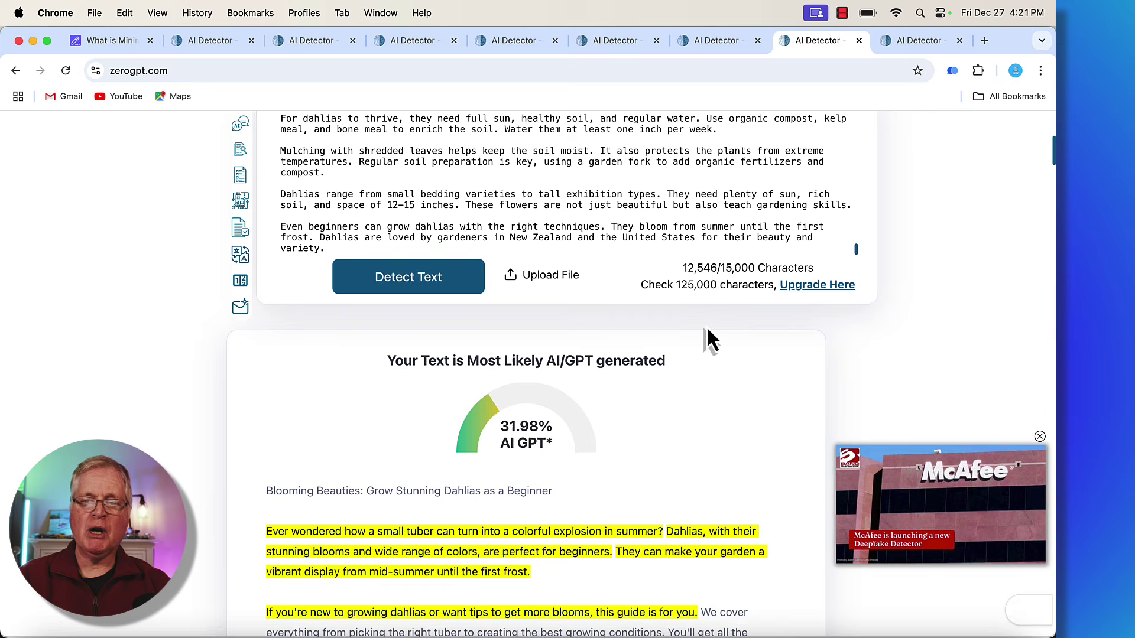
left_click(905, 42)
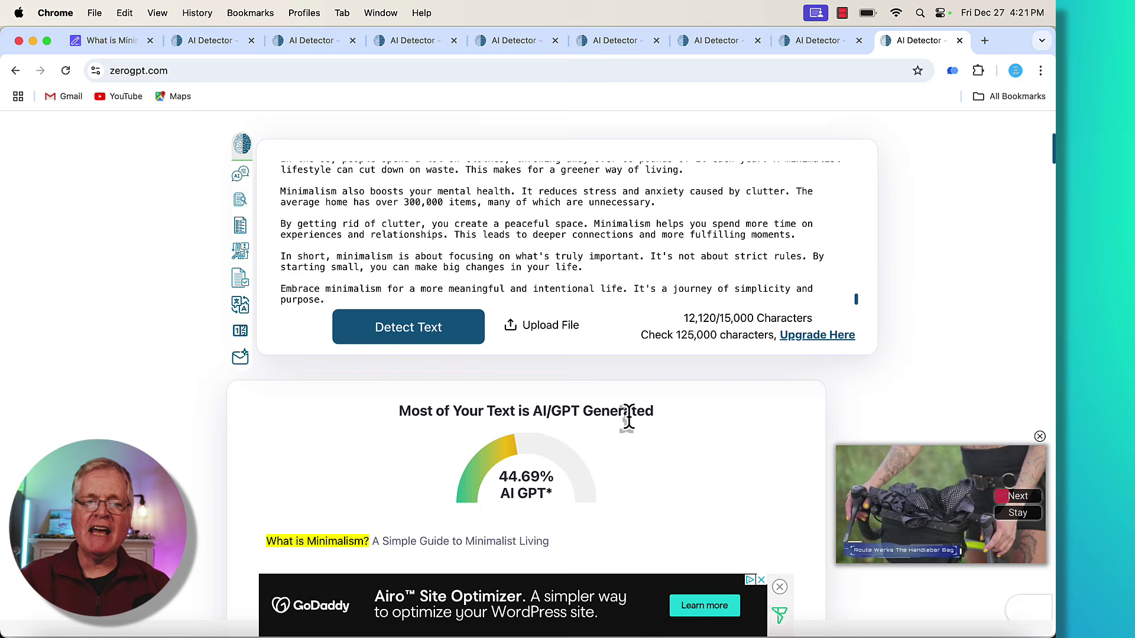
From the SEOwriting.ai Dashboard, open the 1-Click Blog Post generator.
left_click(94, 44)
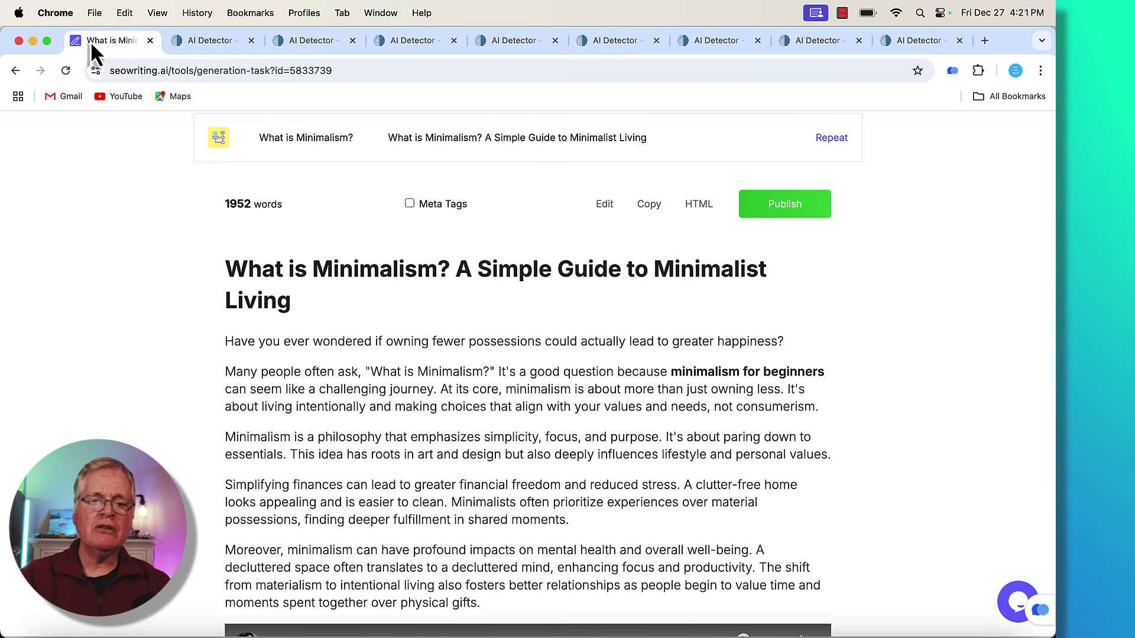
scroll(523, 297, "up", 2)
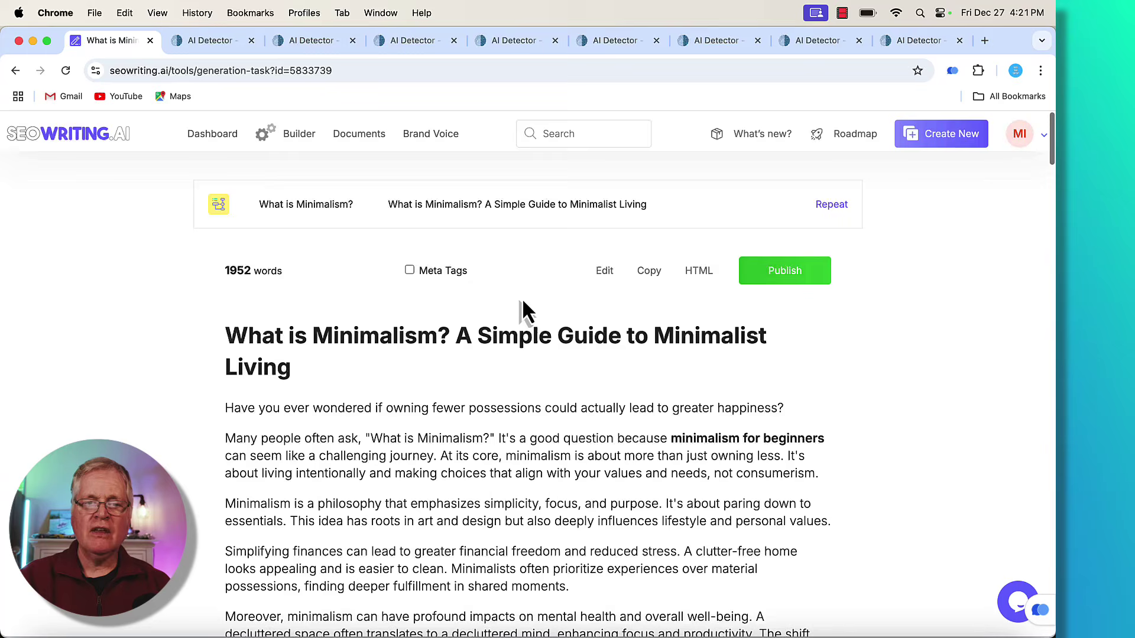
left_click(94, 141)
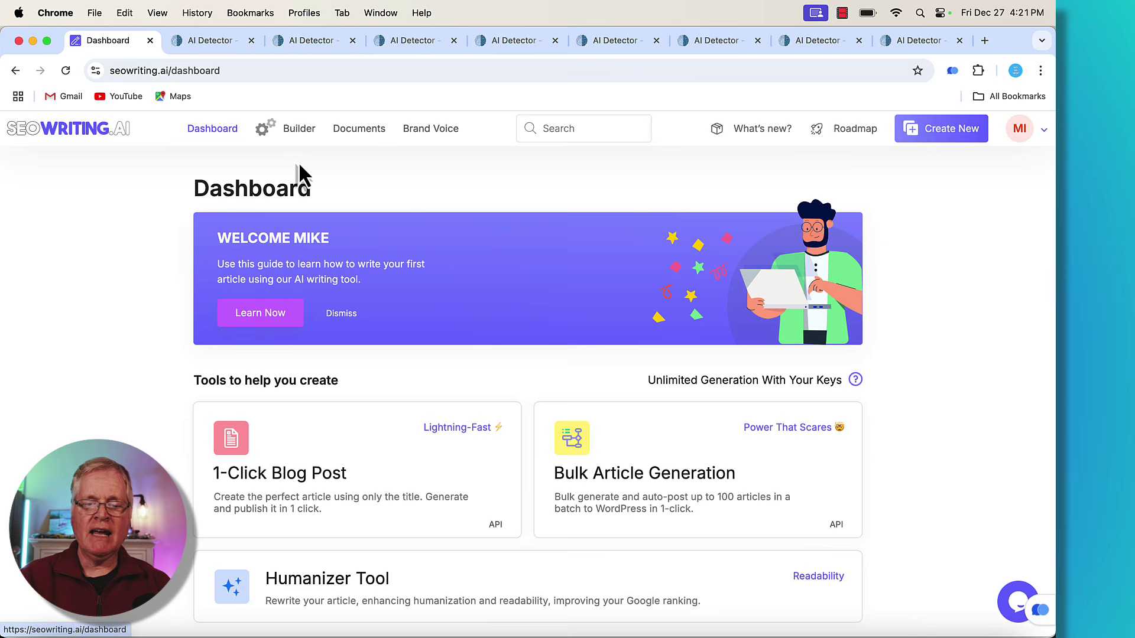
scroll(570, 335, "down", 4)
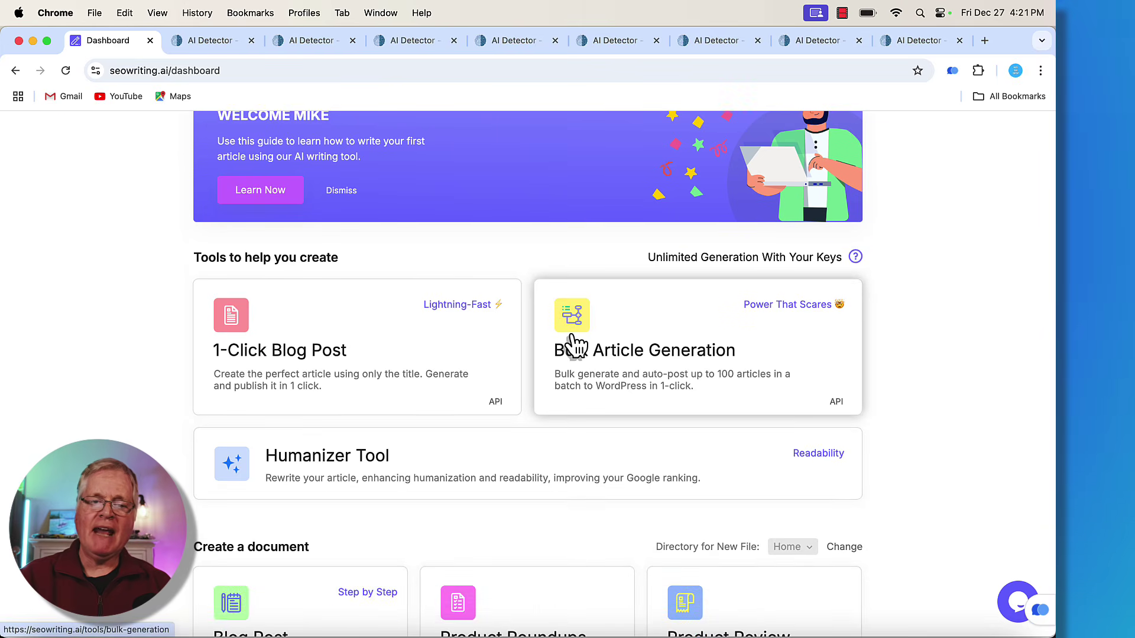
scroll(569, 335, "down", 1)
left_click(362, 342)
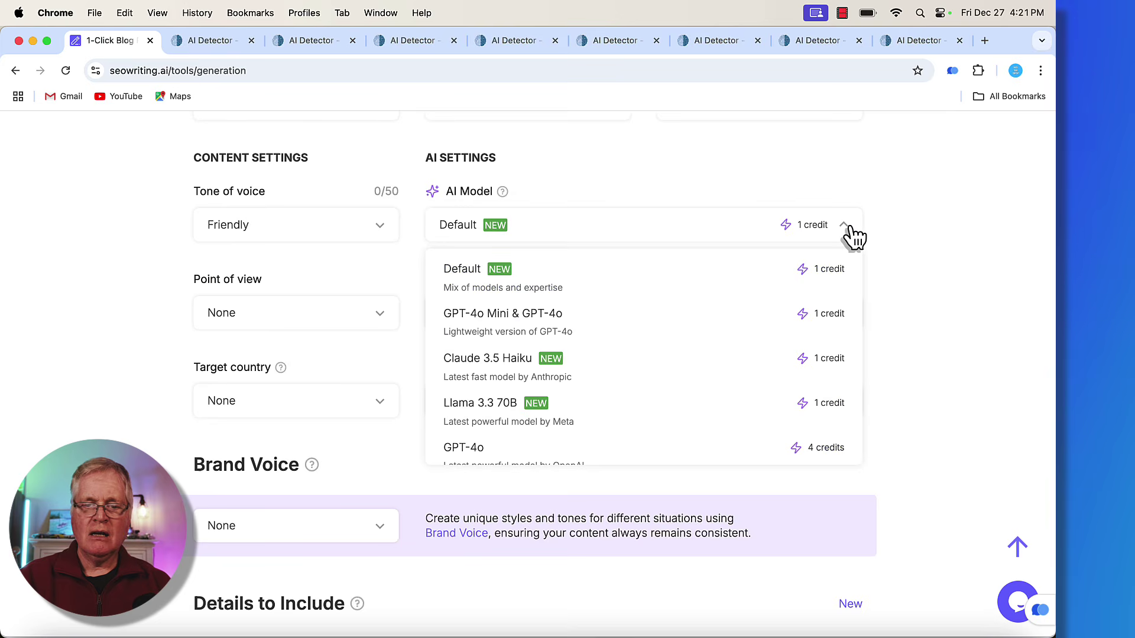
Browse the AI Model options, keeping Default with keyword and title left empty.
scroll(755, 373, "down", 3)
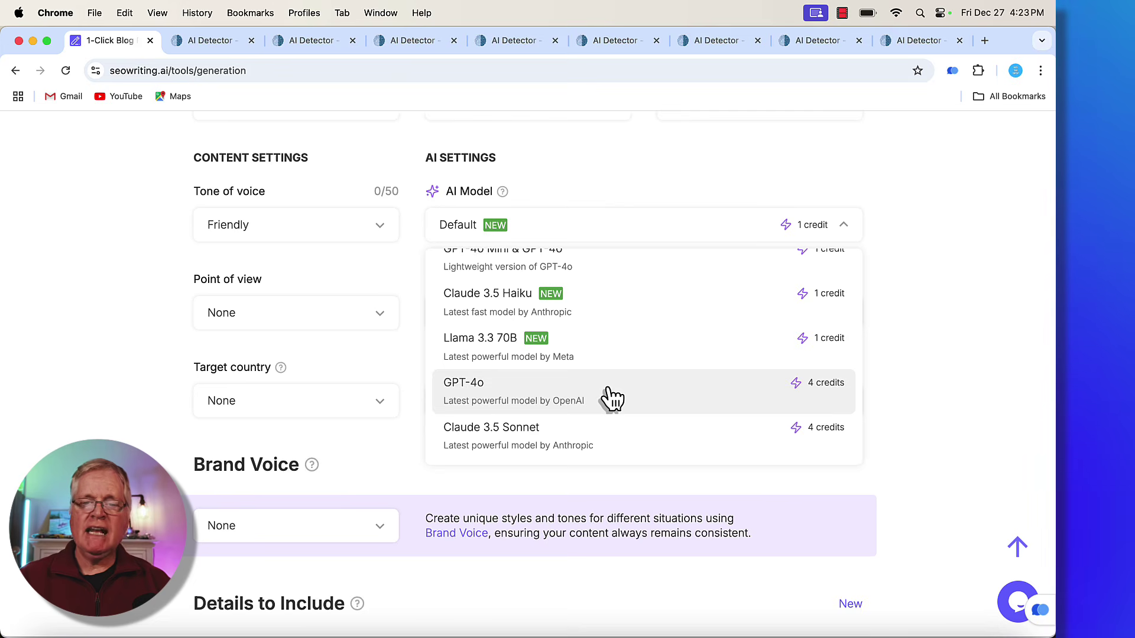
scroll(612, 397, "up", 3)
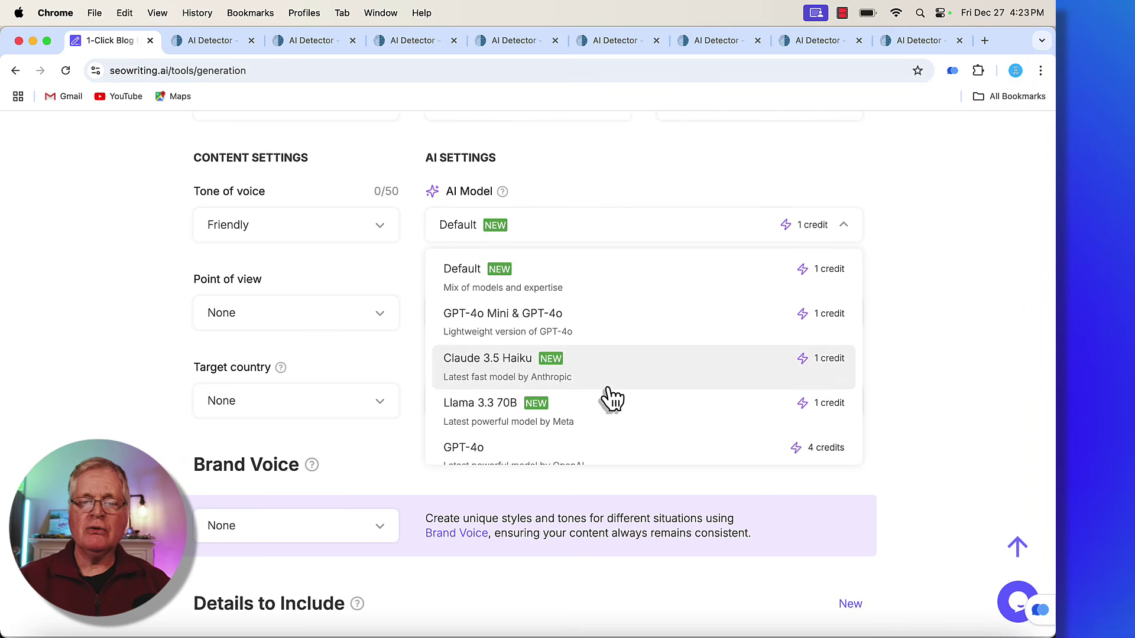
scroll(612, 398, "down", 1)
scroll(611, 398, "up", 1)
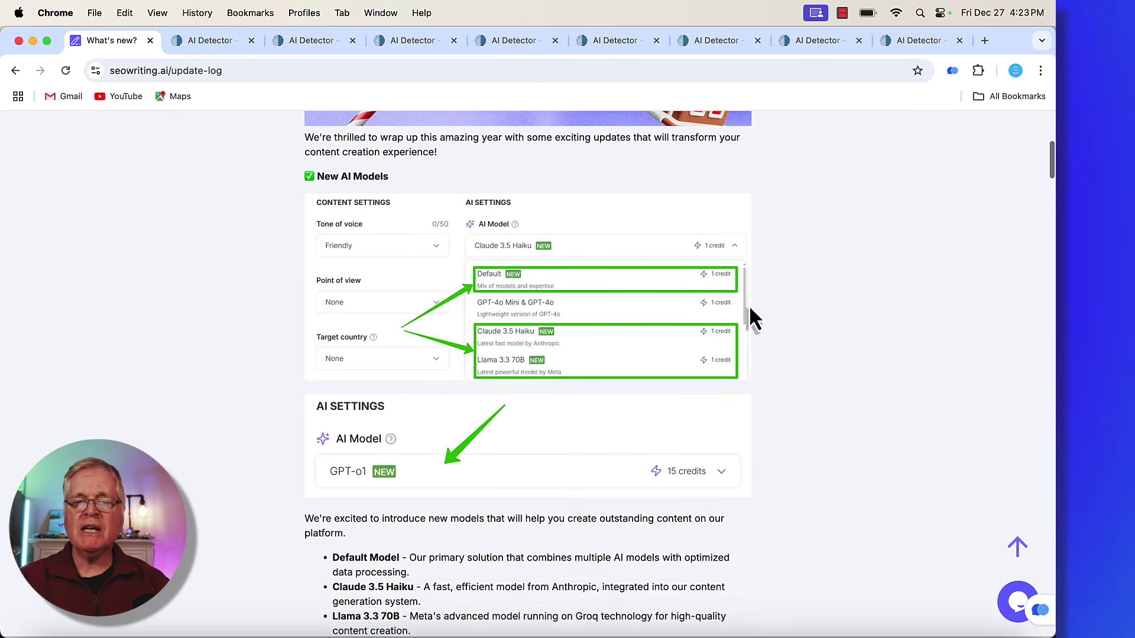
Read the Dec 24, 2024 End of Year Updates on new AI models, Article Type and Details to Include.
scroll(749, 308, "down", 1)
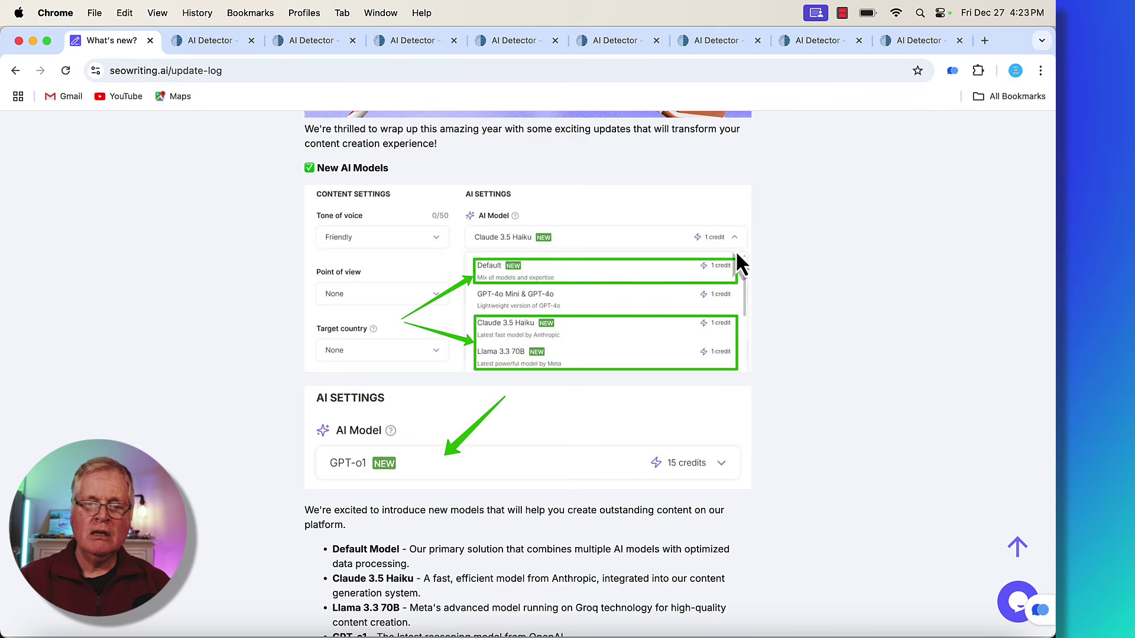
scroll(742, 396, "down", 8)
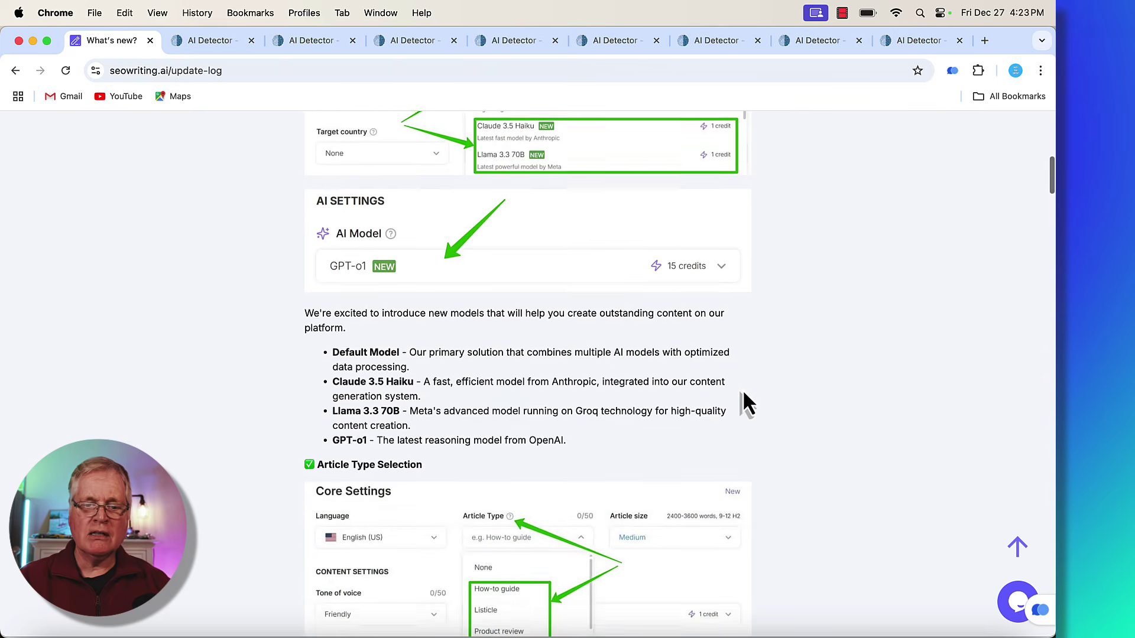
scroll(743, 393, "down", 6)
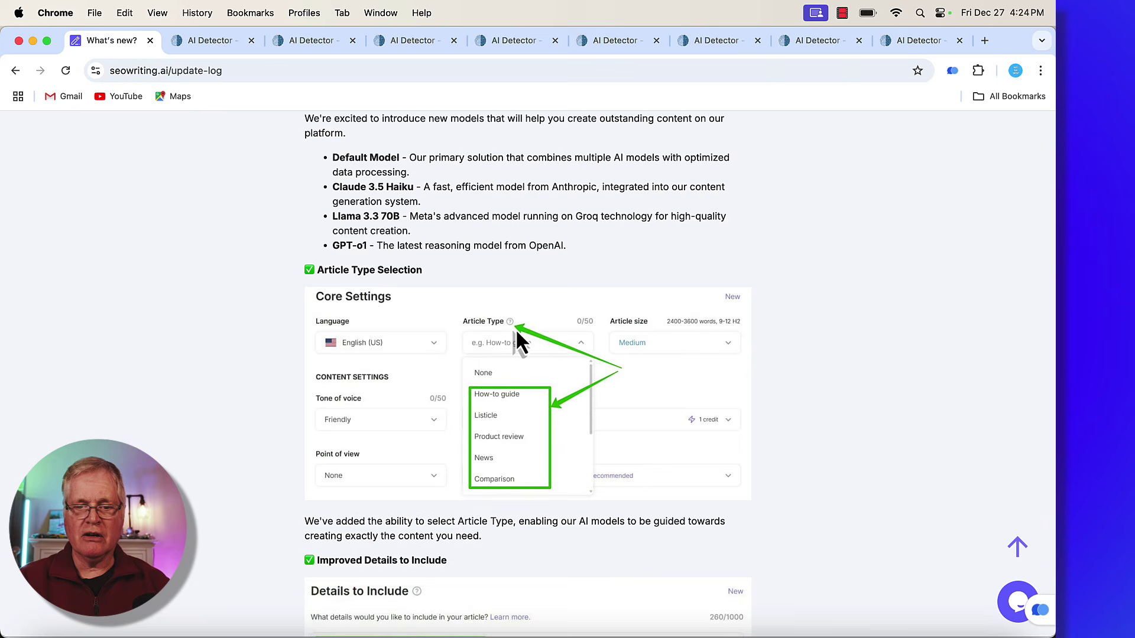
scroll(715, 396, "down", 4)
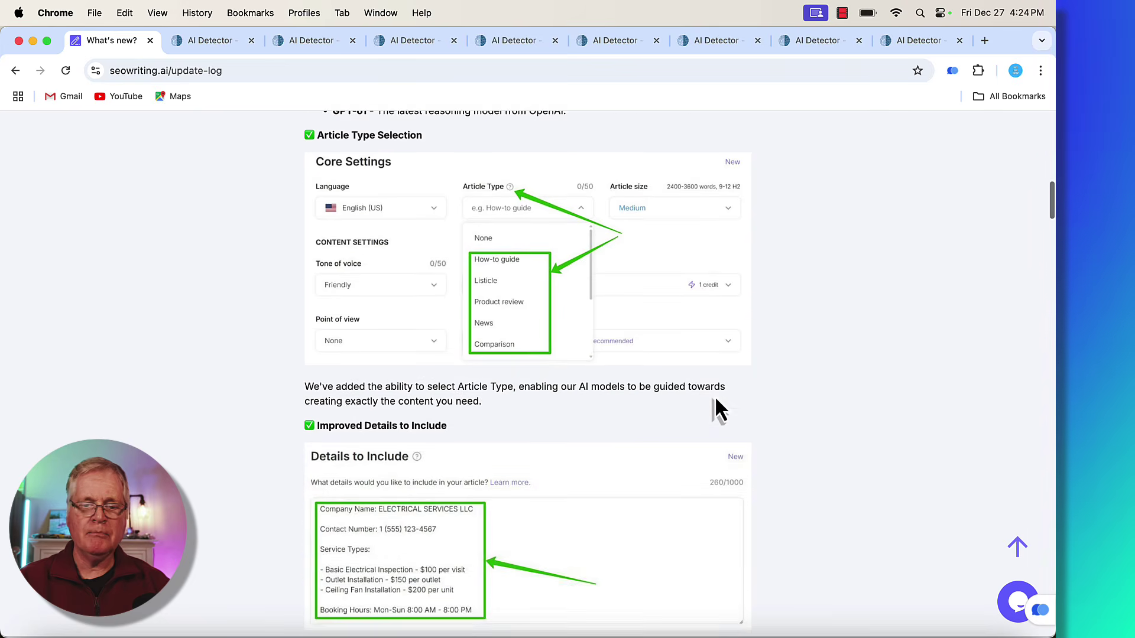
scroll(715, 400, "down", 4)
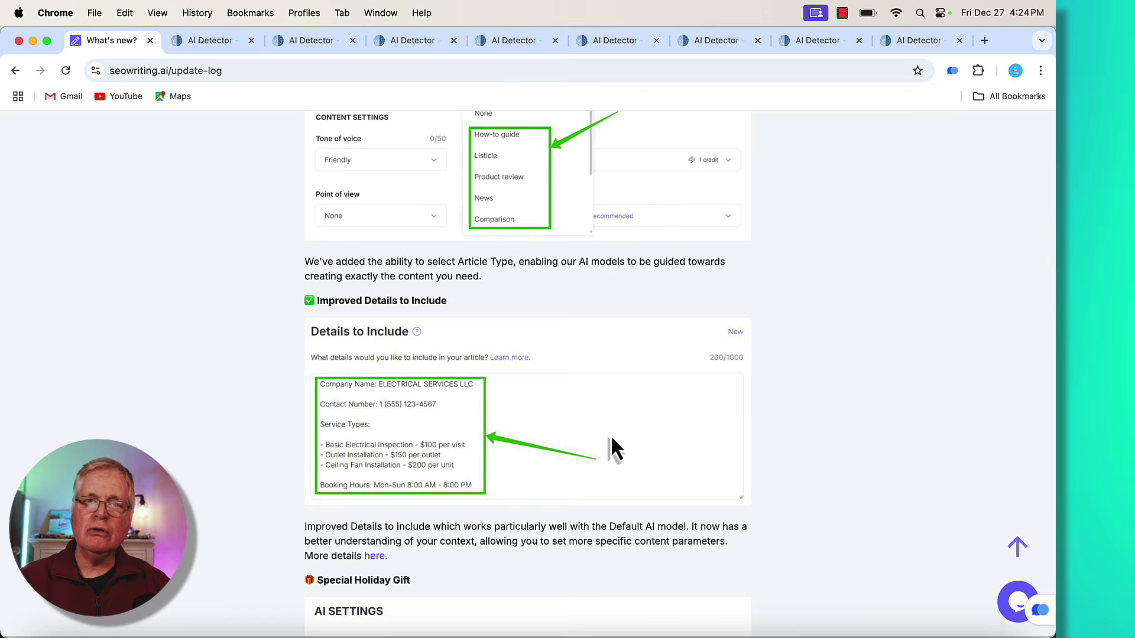
scroll(612, 439, "down", 2)
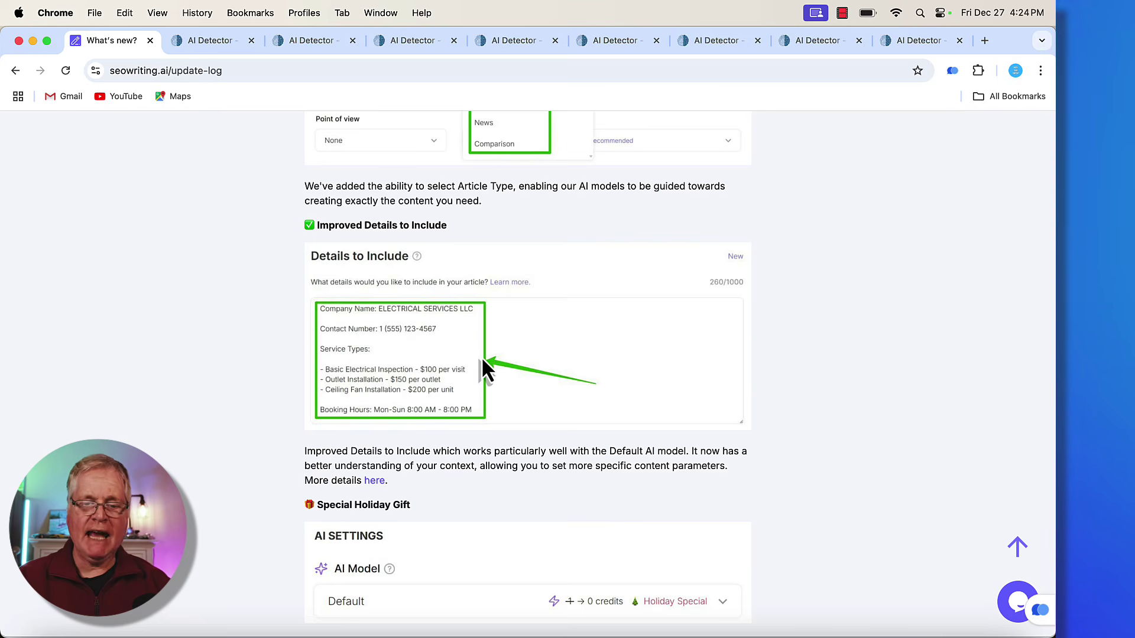
scroll(761, 354, "up", 15)
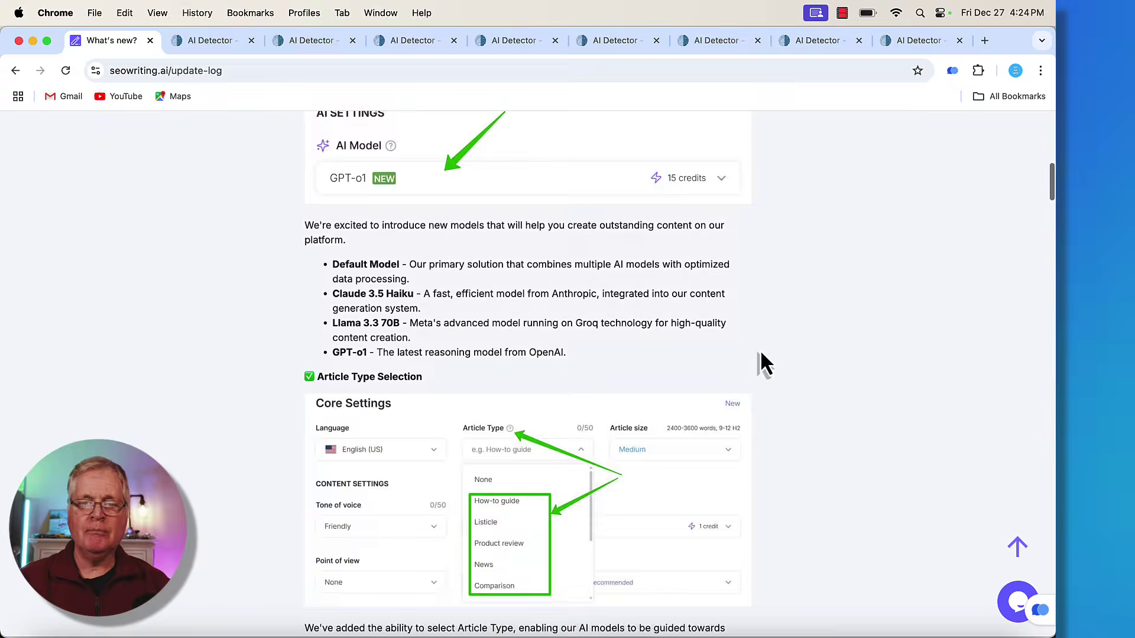
scroll(760, 355, "up", 3)
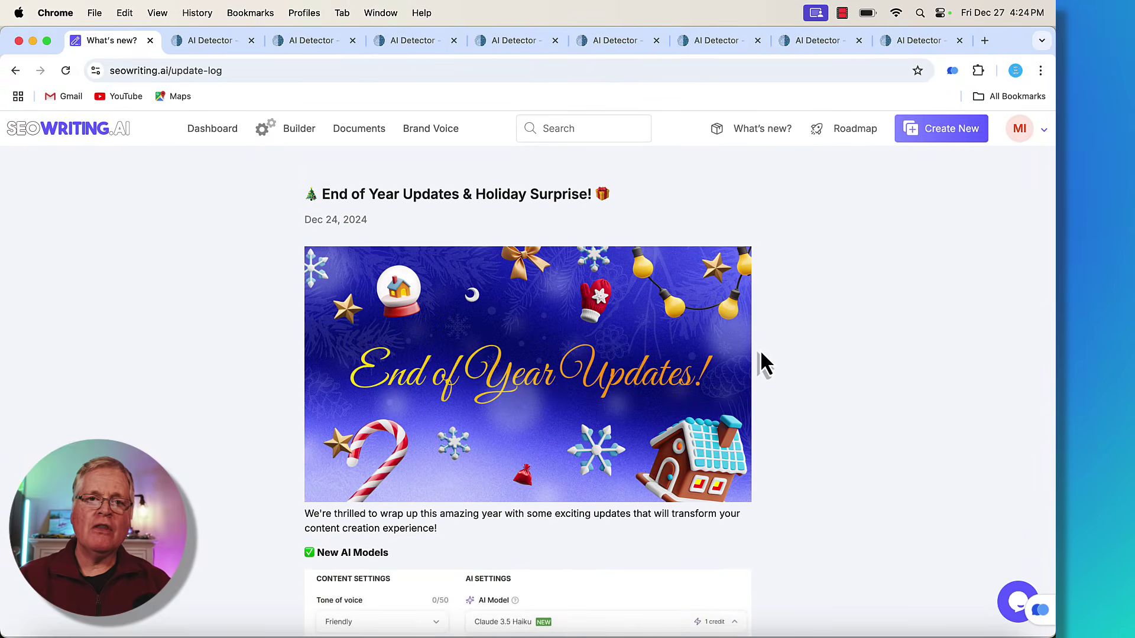